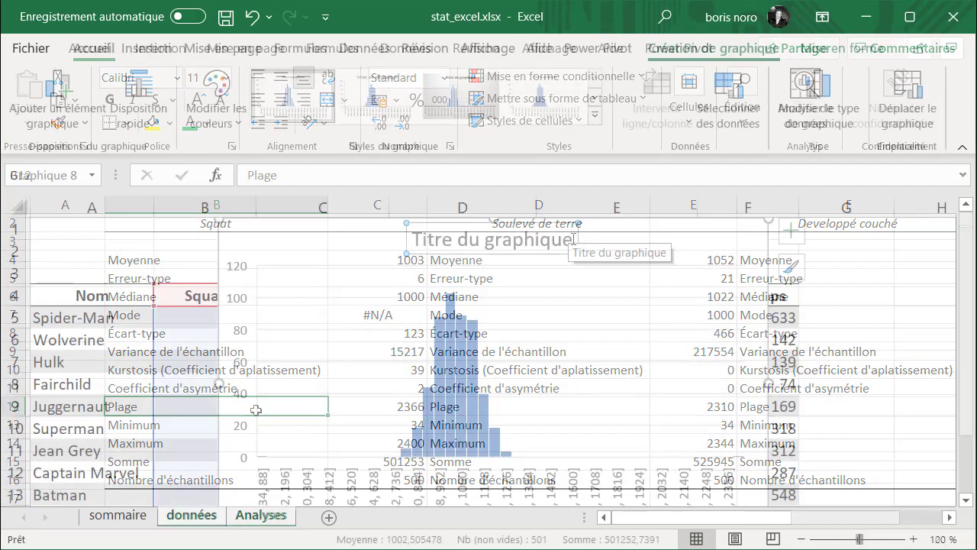
Switch to the données sheet holding the superhero lift results table.
{"action": "type", "text": "Squat"}
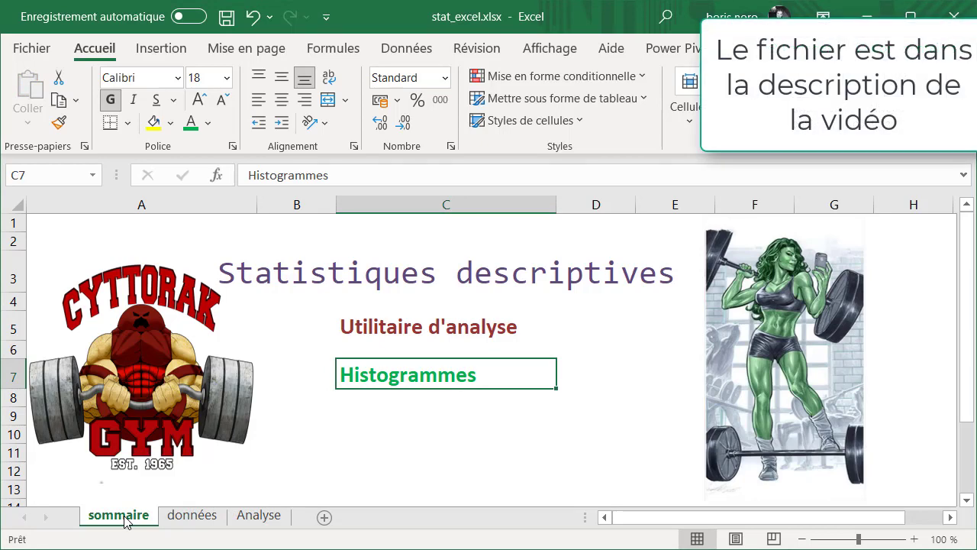
{"action": "left_click", "coordinate": [184, 517]}
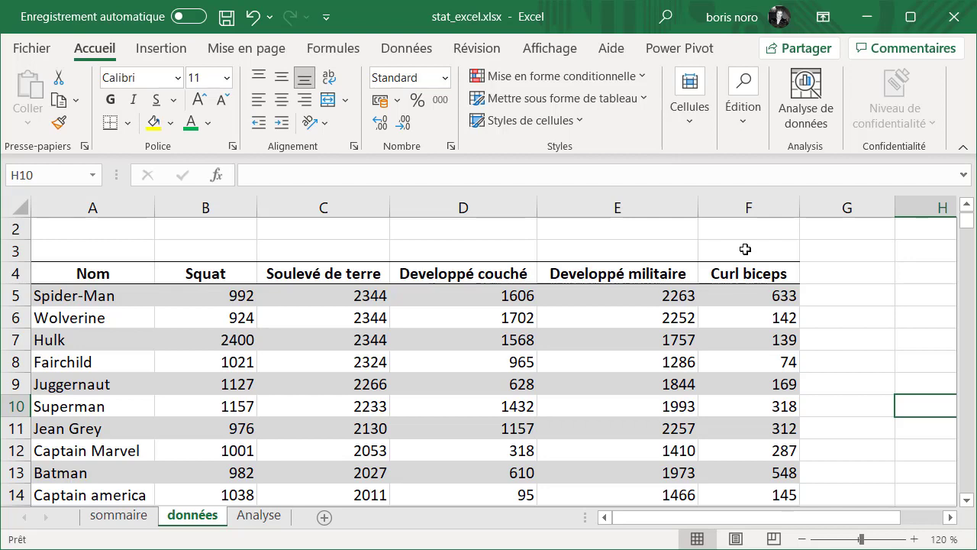
Enable the Analysis ToolPak add-in from Excel Options' add-ins settings.
{"action": "left_click", "coordinate": [746, 249]}
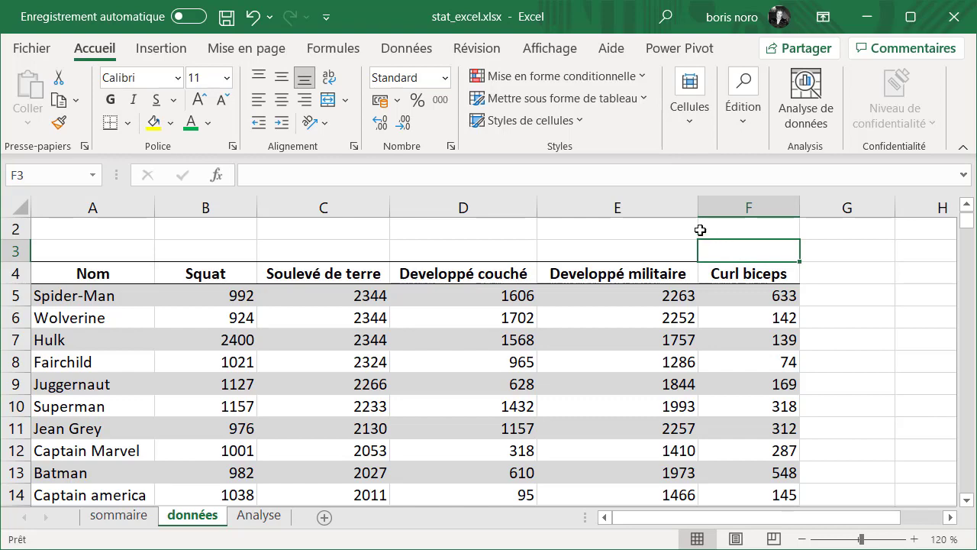
{"action": "left_click", "coordinate": [406, 50]}
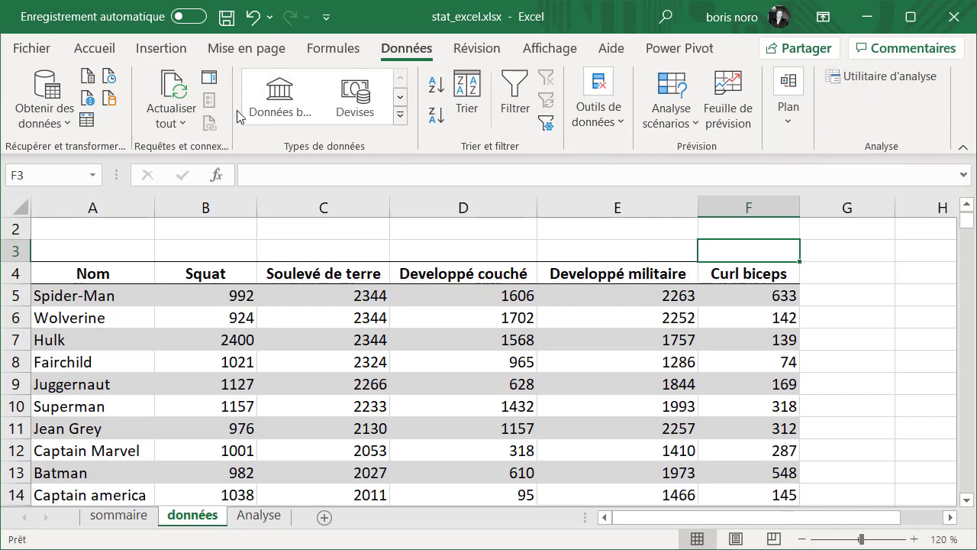
{"action": "left_click", "coordinate": [31, 49]}
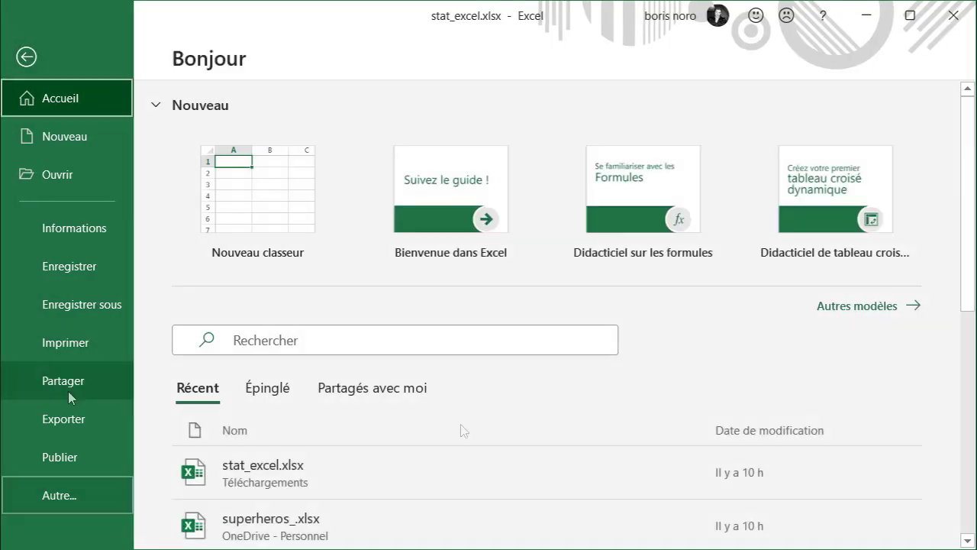
{"action": "left_click", "coordinate": [63, 494]}
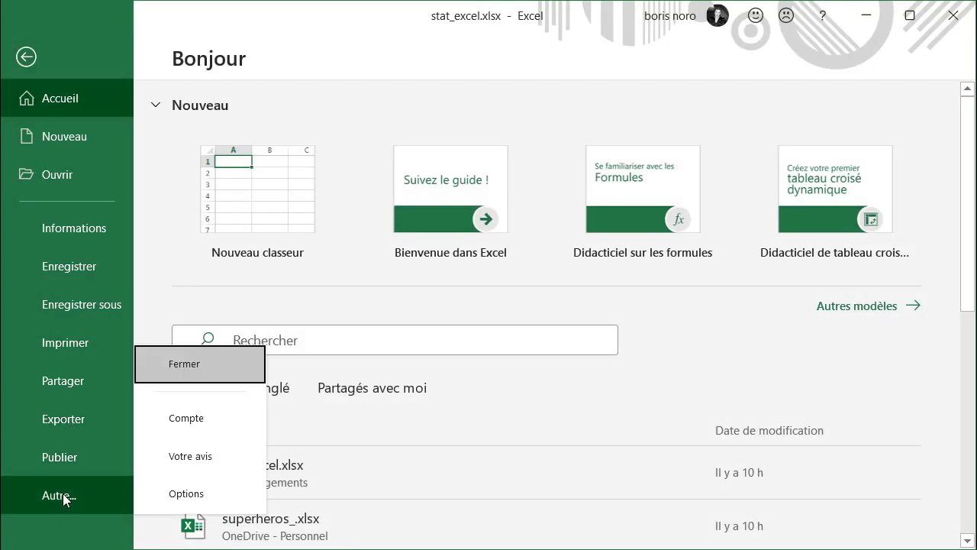
{"action": "left_click", "coordinate": [183, 495]}
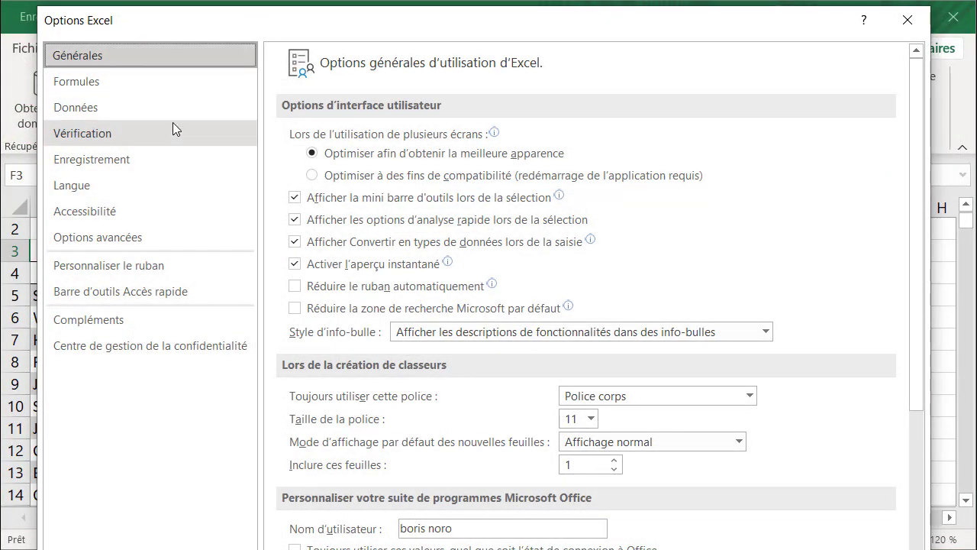
{"action": "left_click", "coordinate": [111, 320]}
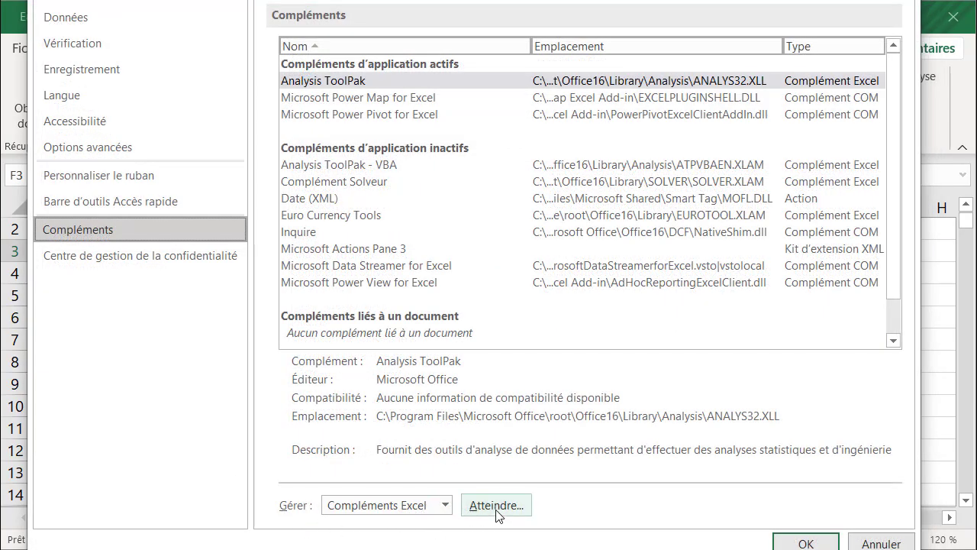
{"action": "left_click", "coordinate": [496, 510]}
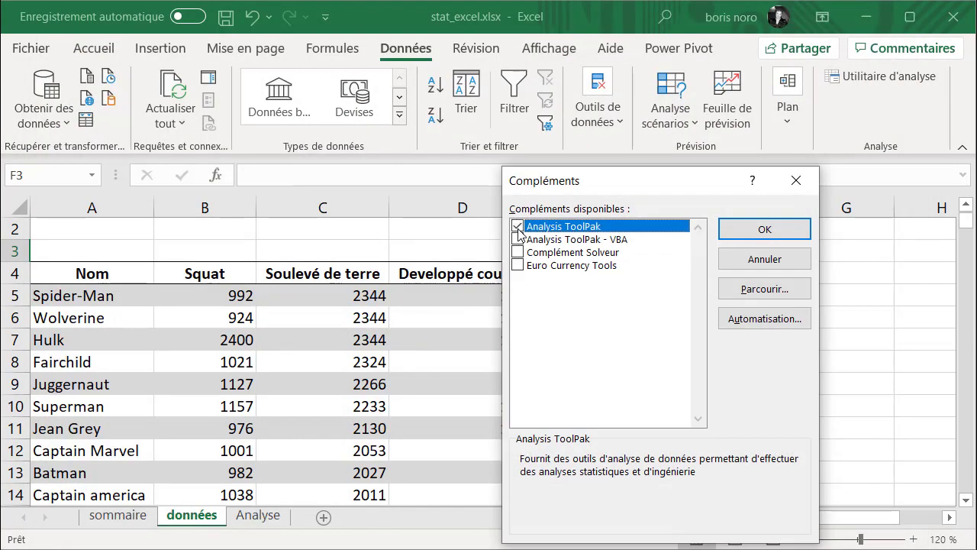
{"action": "left_click", "coordinate": [747, 235]}
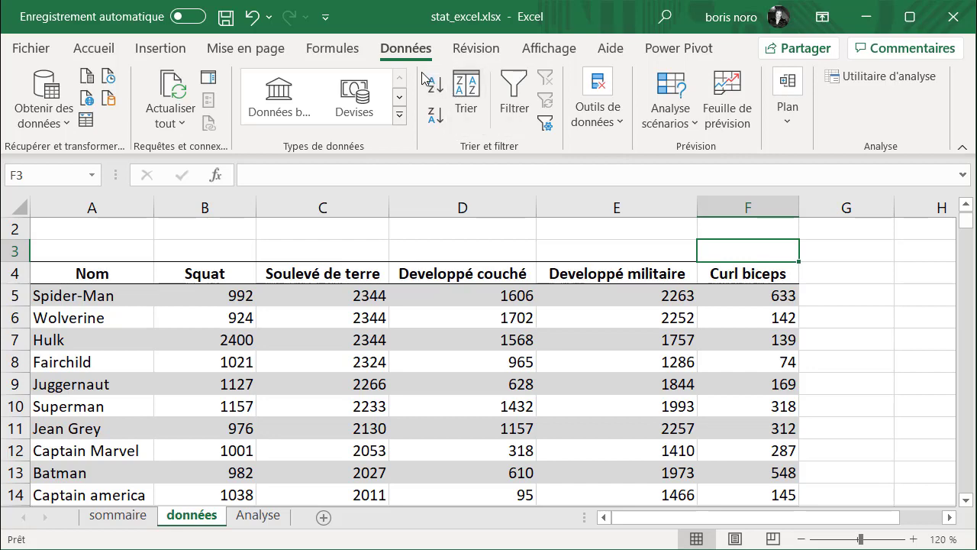
Start Statistiques descriptives with the input range $B$4:$F$504.
{"action": "left_click", "coordinate": [865, 80]}
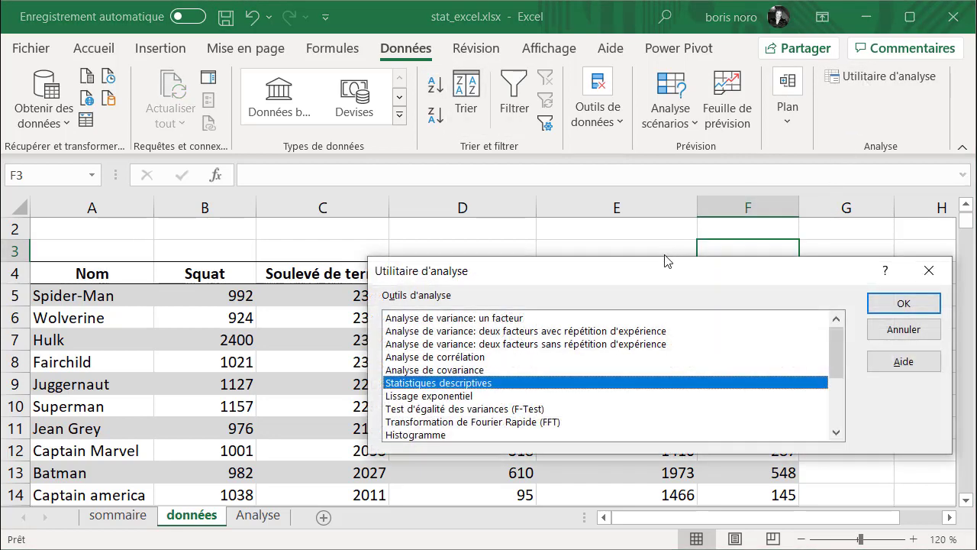
{"action": "left_click_drag", "start_coordinate": [648, 287], "coordinate": [585, 231]}
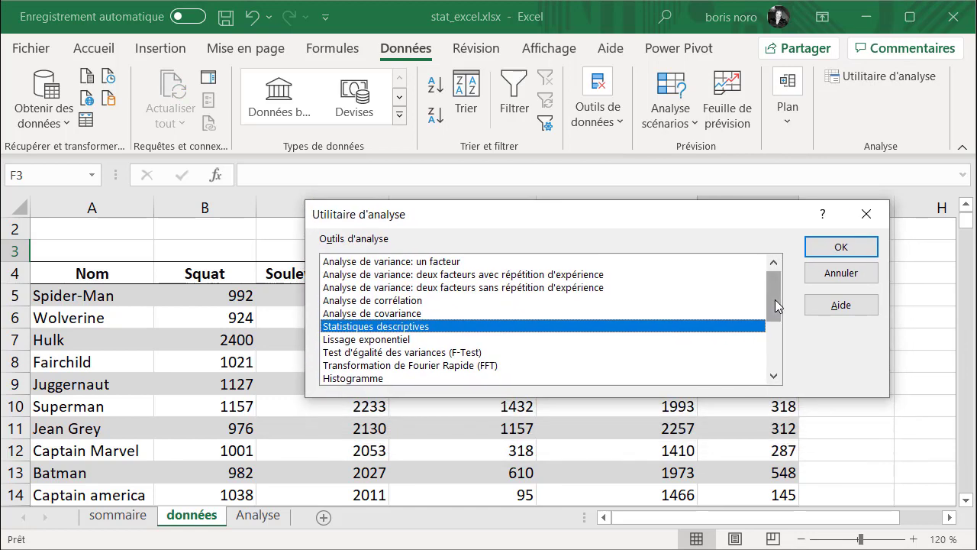
{"action": "mouse_move", "coordinate": [776, 306]}
{"action": "left_mouse_down"}
{"action": "mouse_move", "coordinate": [775, 341]}
{"action": "mouse_move", "coordinate": [774, 294]}
{"action": "left_mouse_up"}
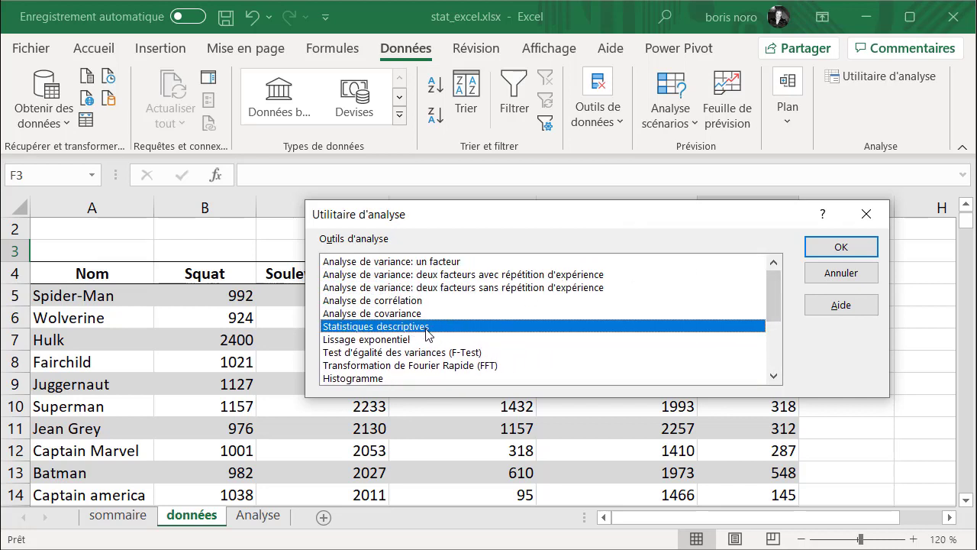
{"action": "left_click", "coordinate": [831, 251]}
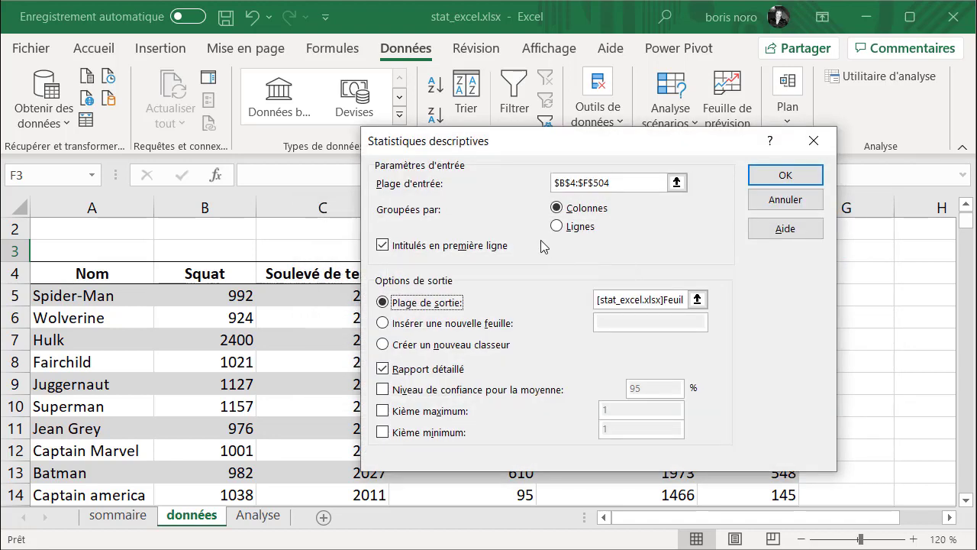
{"action": "left_click", "coordinate": [677, 183]}
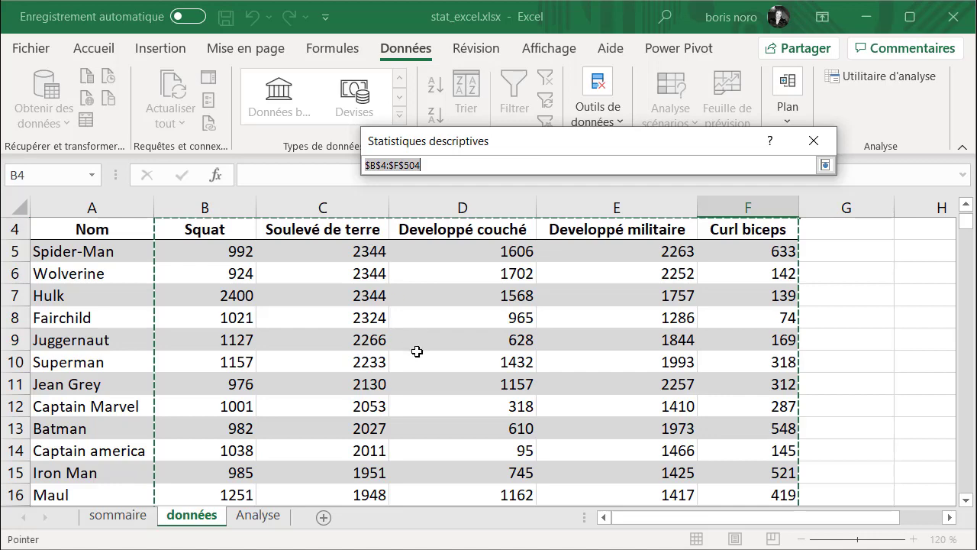
{"action": "key", "text": "Return"}
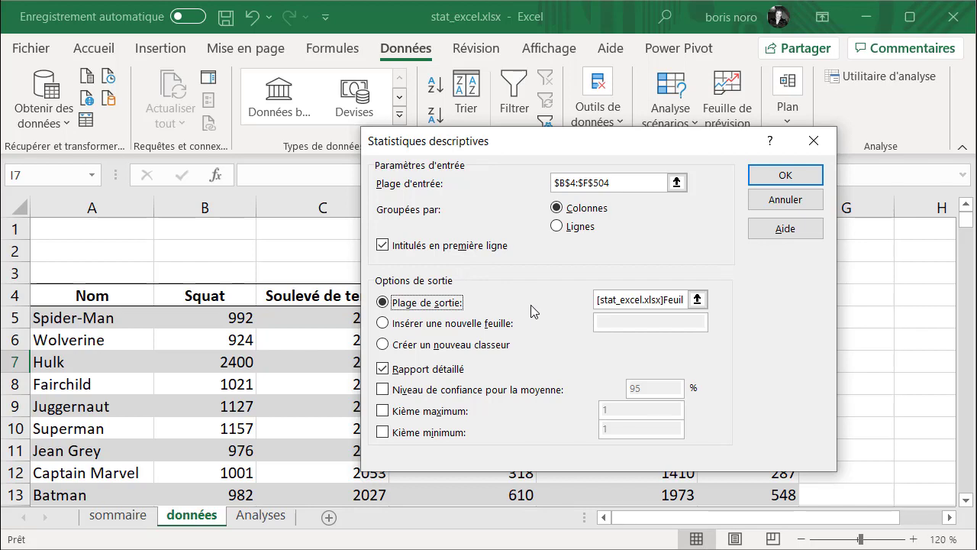
Send the output to Analyses!$B$2 and generate the descriptive statistics.
{"action": "left_click", "coordinate": [698, 299]}
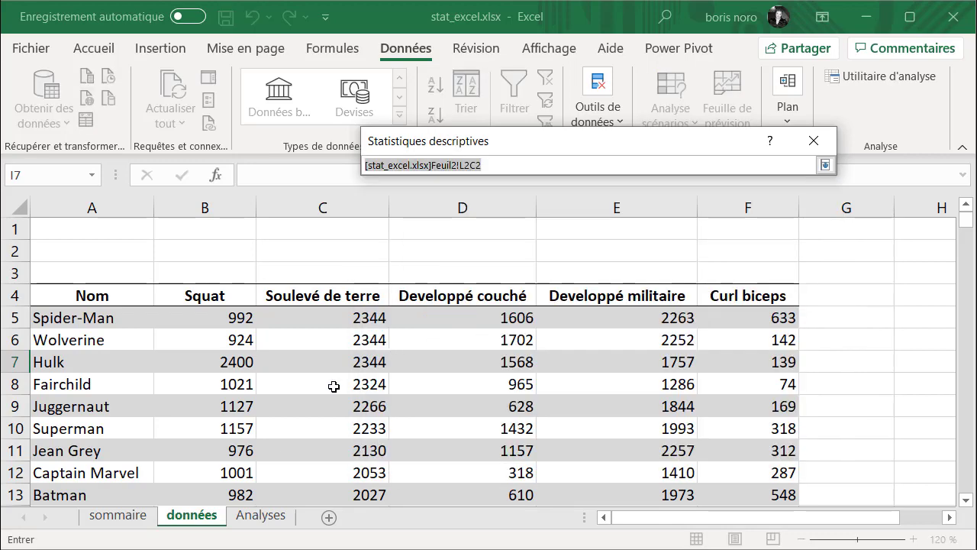
{"action": "left_click", "coordinate": [259, 521]}
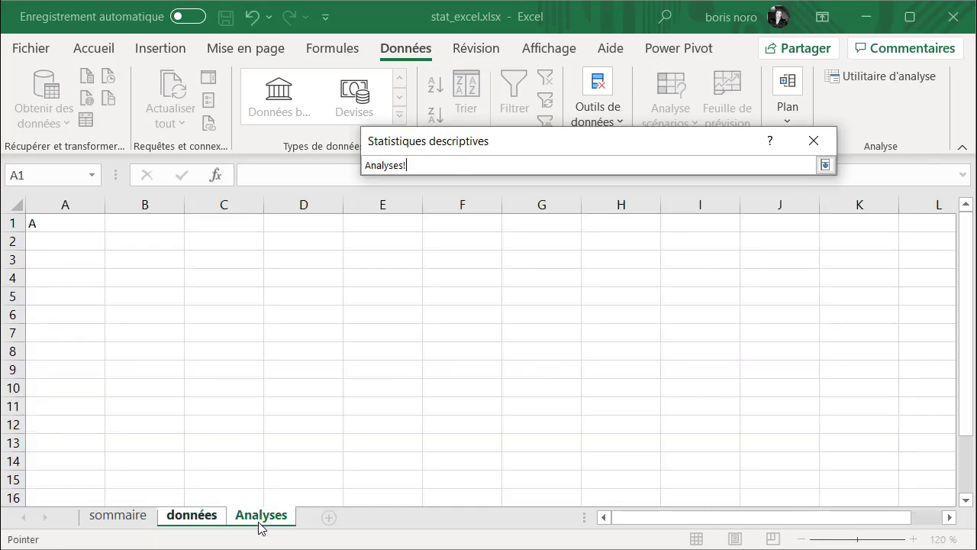
{"action": "left_click", "coordinate": [141, 237]}
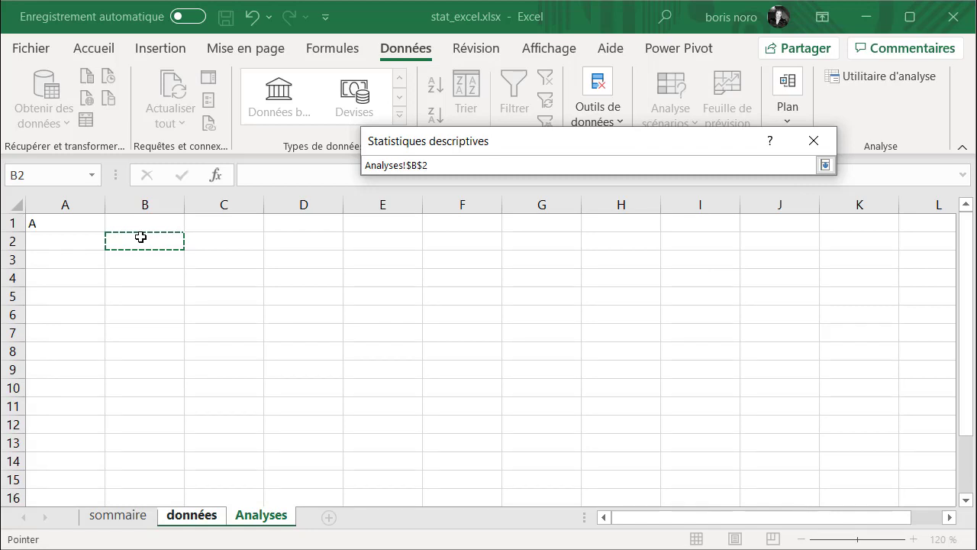
{"action": "key", "text": "Return"}
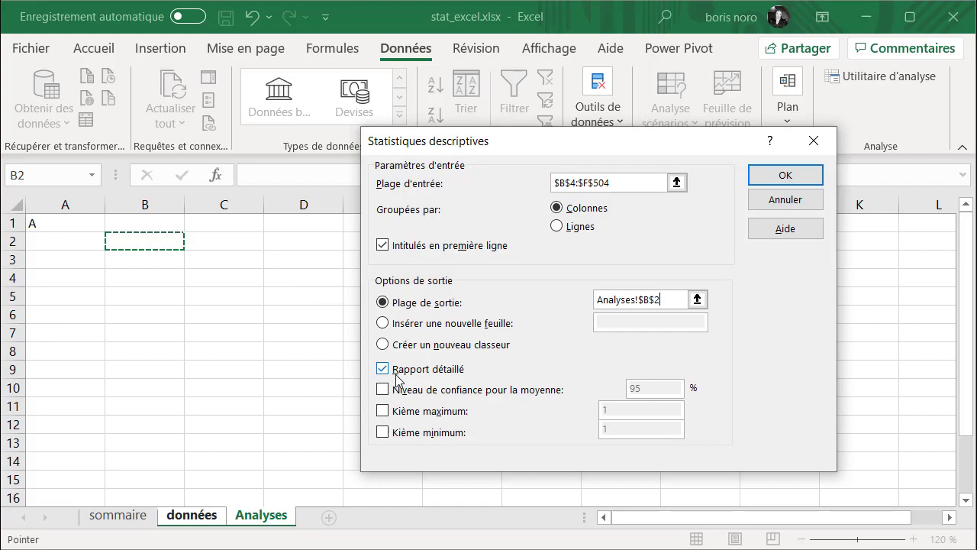
{"action": "left_click", "coordinate": [786, 183]}
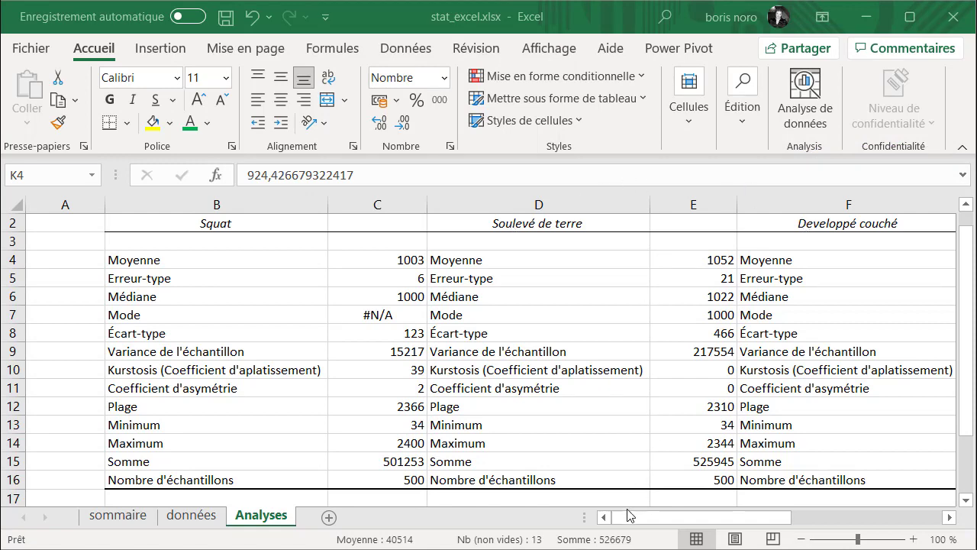
Review the Squat statistics (mean 1003, median 1000) on Analyses, then return to données.
{"action": "mouse_move", "coordinate": [631, 516]}
{"action": "left_mouse_down"}
{"action": "mouse_move", "coordinate": [815, 518]}
{"action": "mouse_move", "coordinate": [628, 504]}
{"action": "left_mouse_up"}
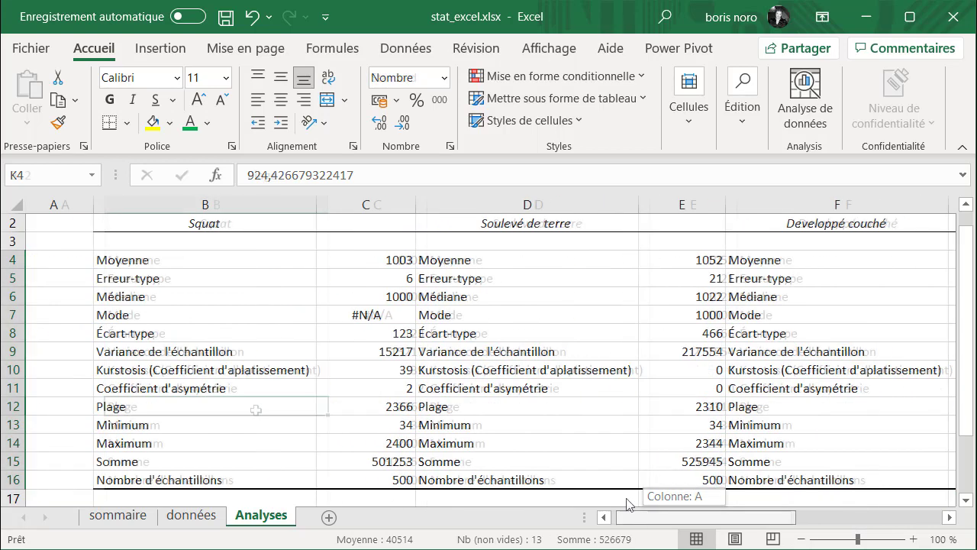
{"action": "left_click", "coordinate": [256, 410]}
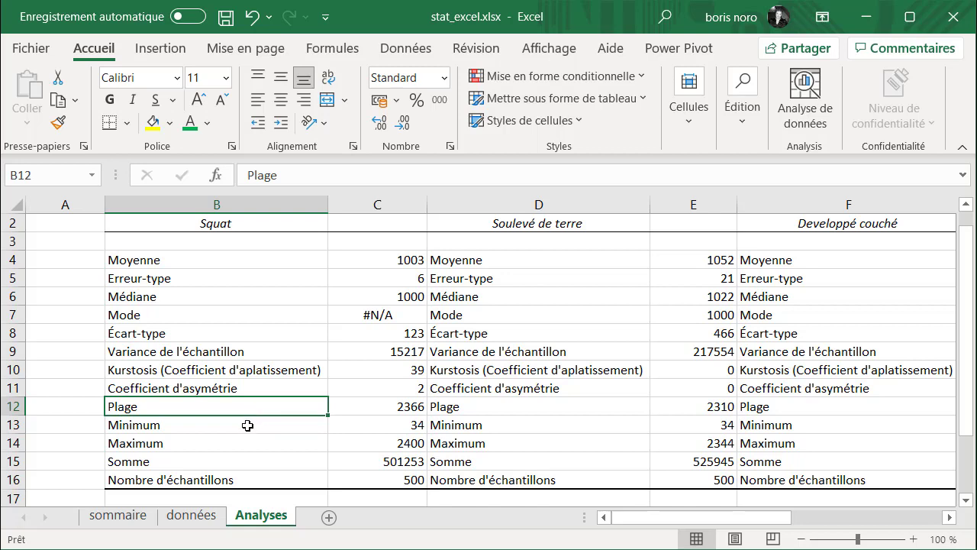
{"action": "left_click", "coordinate": [205, 516]}
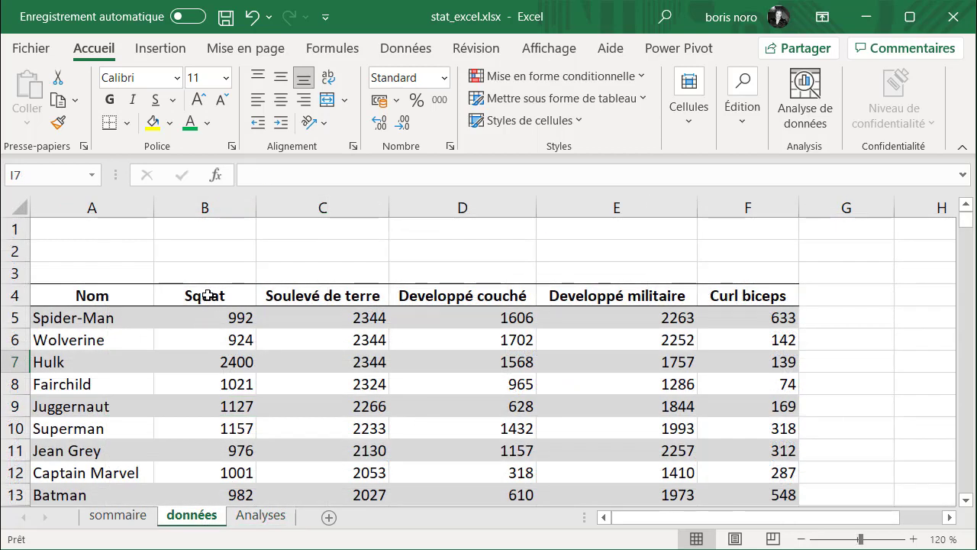
Insert a histogram of the Squat column.
{"action": "left_click", "coordinate": [208, 283]}
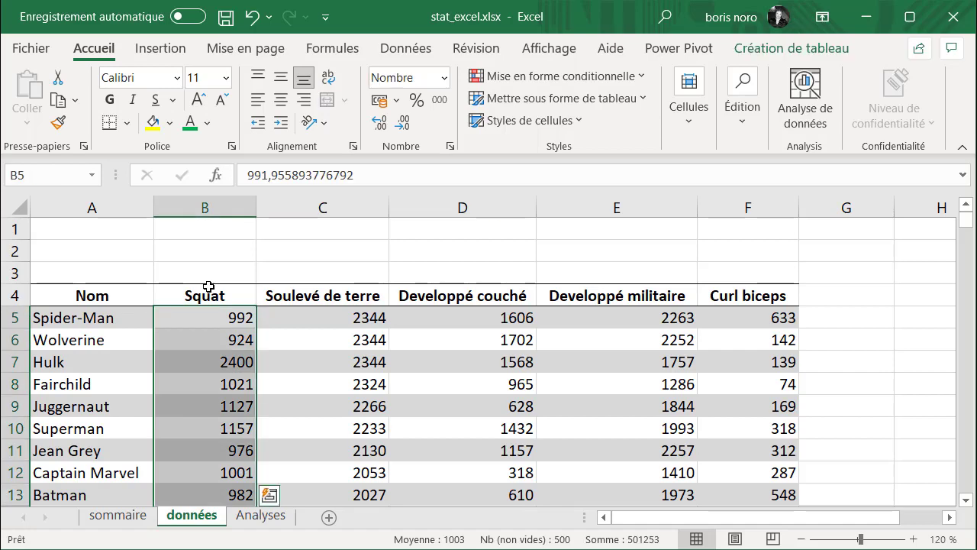
{"action": "left_click", "coordinate": [208, 284]}
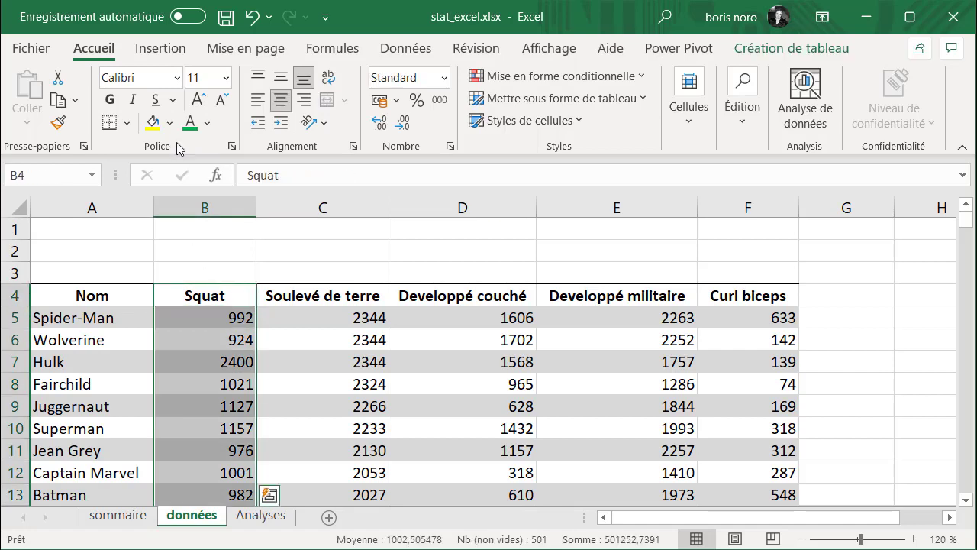
{"action": "left_click", "coordinate": [155, 48]}
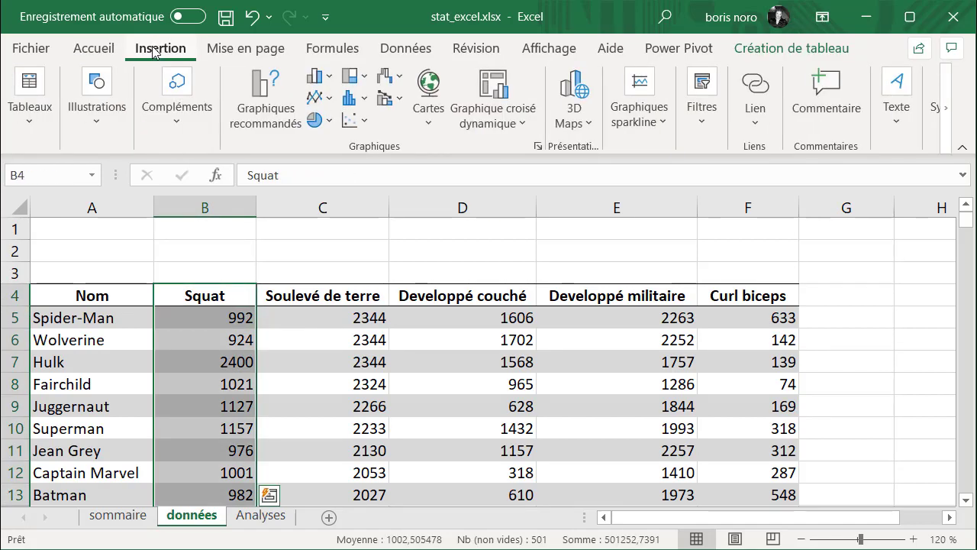
{"action": "left_click", "coordinate": [354, 102]}
{"action": "left_click", "coordinate": [359, 164]}
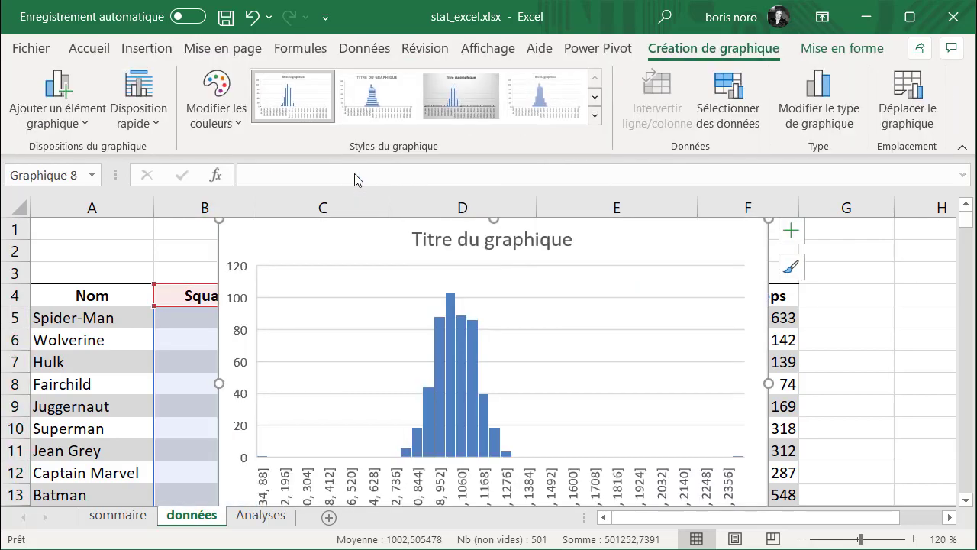
Title the histogram 'Squat' and cut it from the données sheet.
{"action": "left_click", "coordinate": [419, 239]}
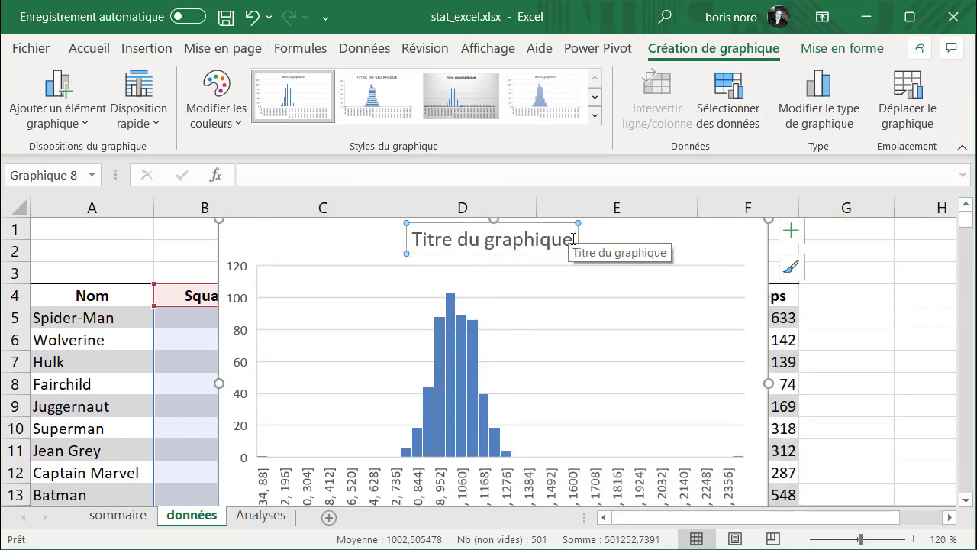
{"action": "type", "text": "Squat"}
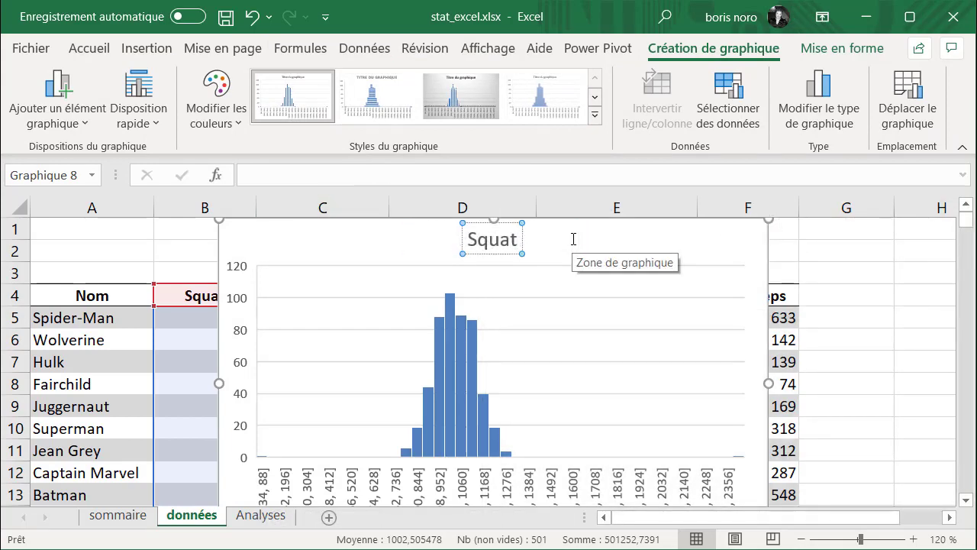
{"action": "key", "text": "Escape"}
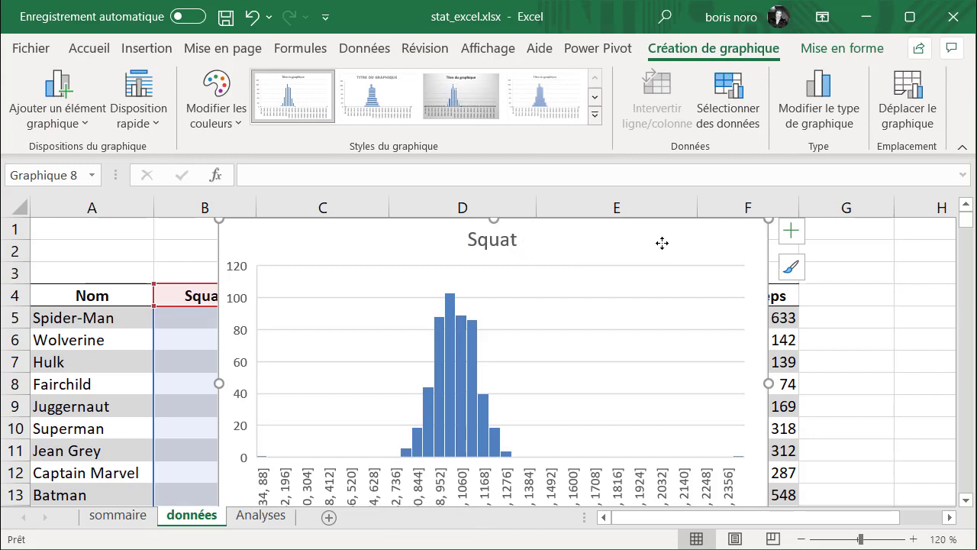
{"action": "right_click", "coordinate": [628, 251]}
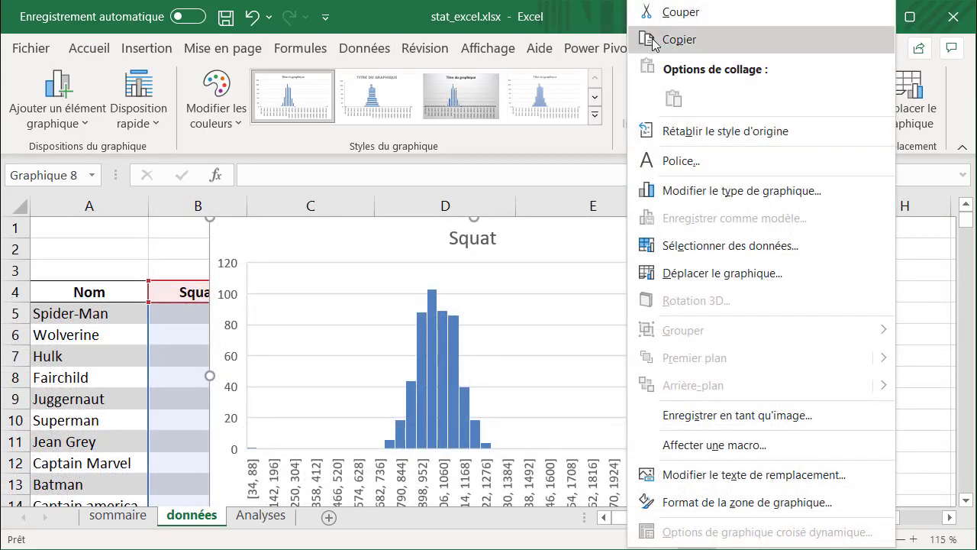
{"action": "left_click", "coordinate": [645, 11]}
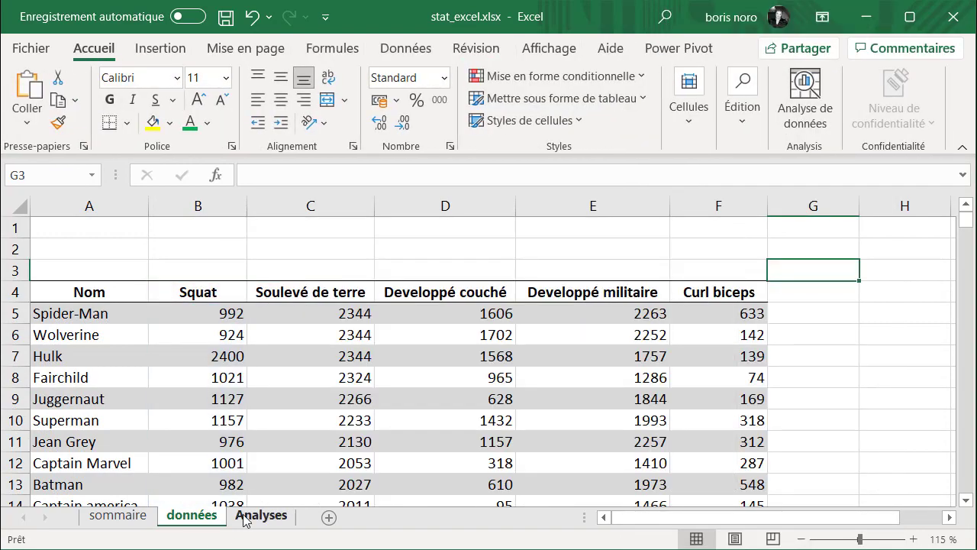
Place the Squat histogram at B18 on Analyses, below the statistics.
{"action": "left_click", "coordinate": [244, 518]}
{"action": "left_click", "coordinate": [121, 455]}
{"action": "scroll", "coordinate": [120, 397], "scroll_direction": "down", "scroll_amount": 2}
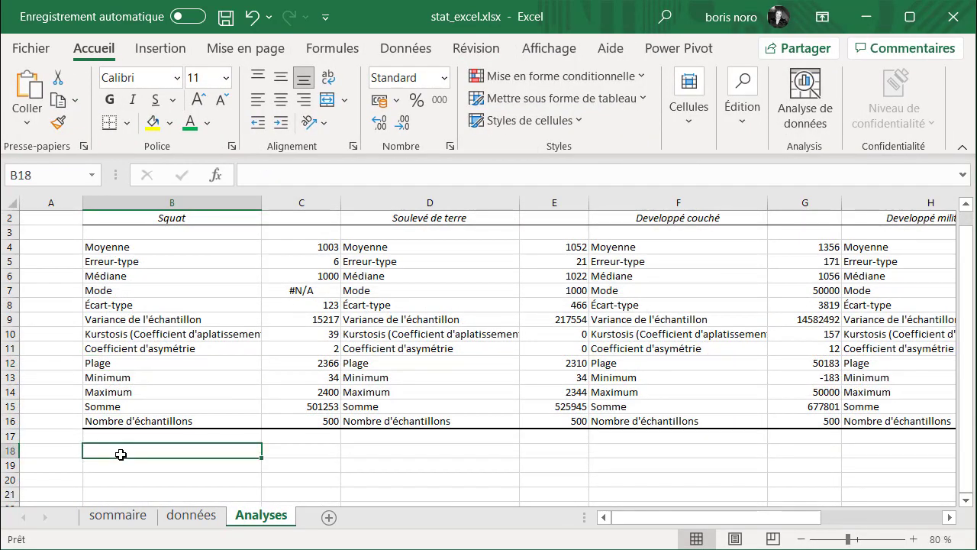
{"action": "scroll", "coordinate": [305, 397], "scroll_direction": "down", "scroll_amount": 2}
{"action": "left_click", "coordinate": [549, 398]}
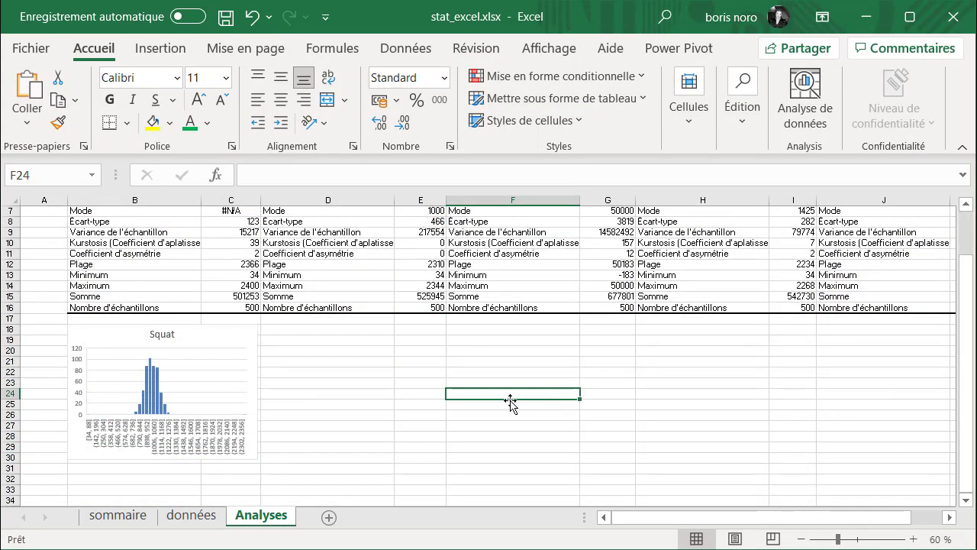
Insert a histogram of the Soulevé de terre column and cut it for Analyses.
{"action": "left_click", "coordinate": [206, 516]}
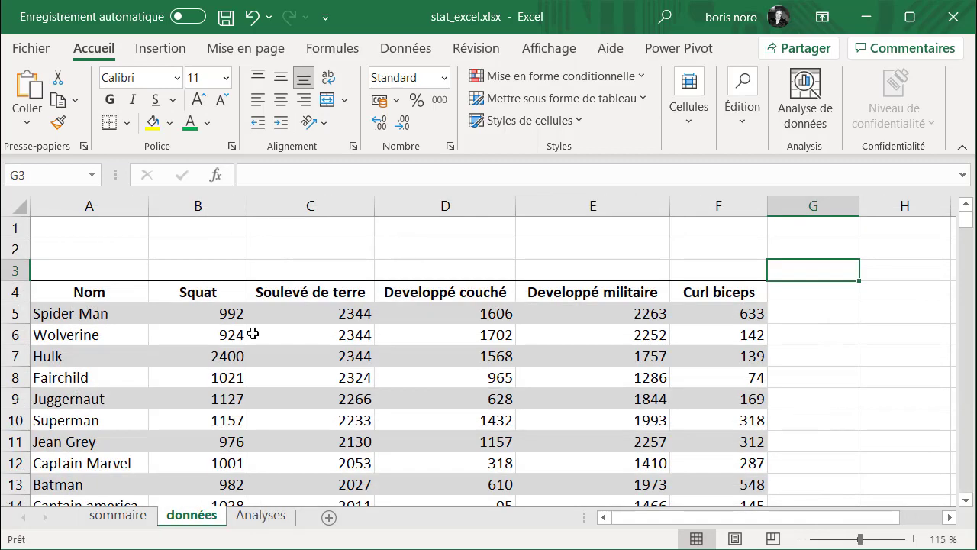
{"action": "left_click", "coordinate": [311, 285]}
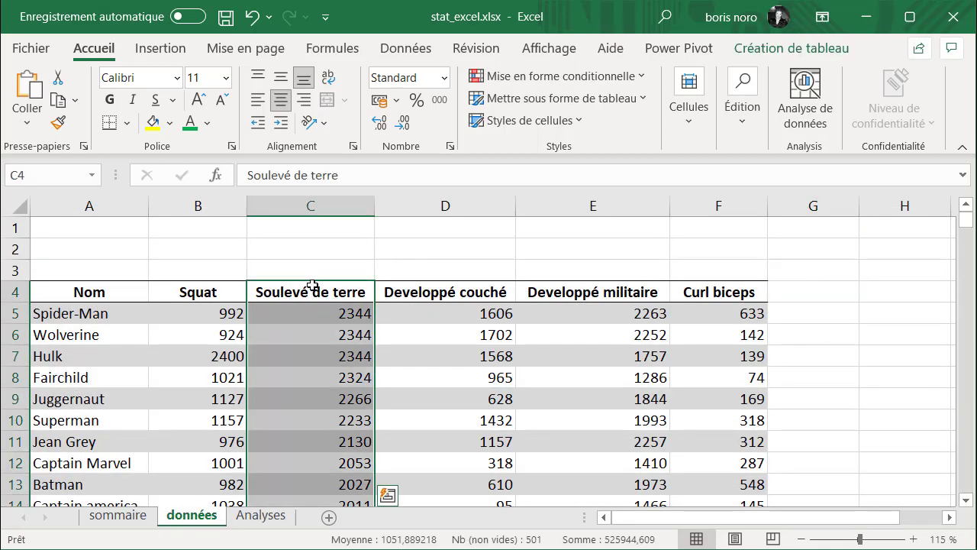
{"action": "left_click", "coordinate": [168, 57]}
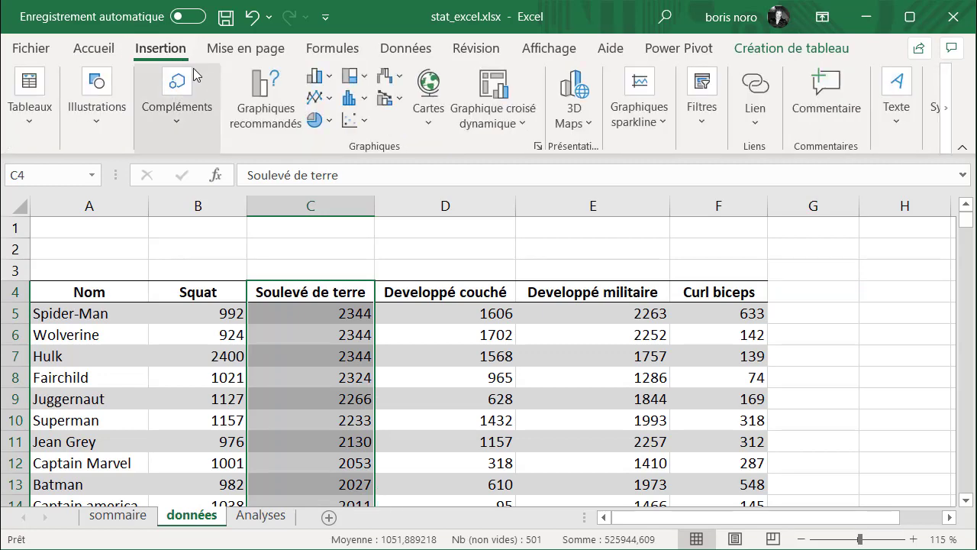
{"action": "left_click", "coordinate": [354, 108]}
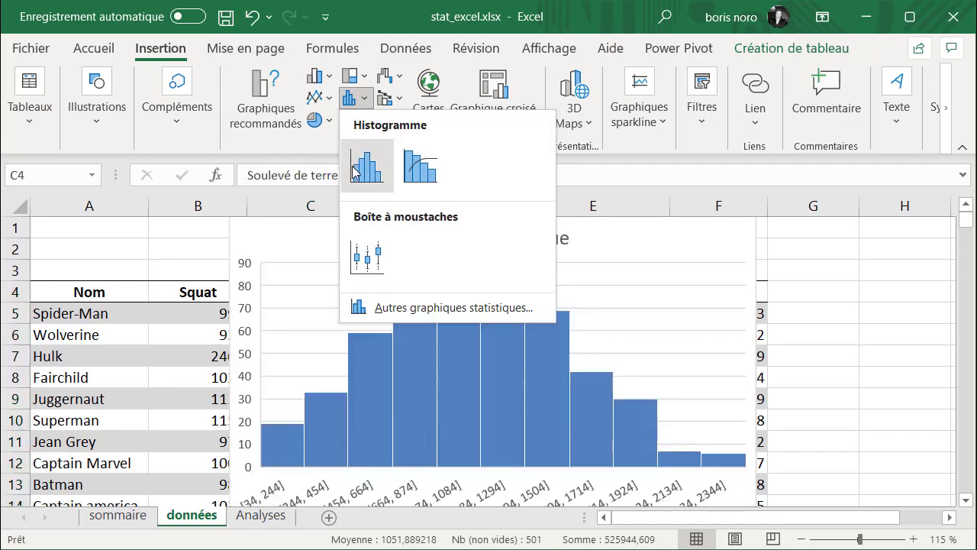
{"action": "left_click", "coordinate": [366, 165]}
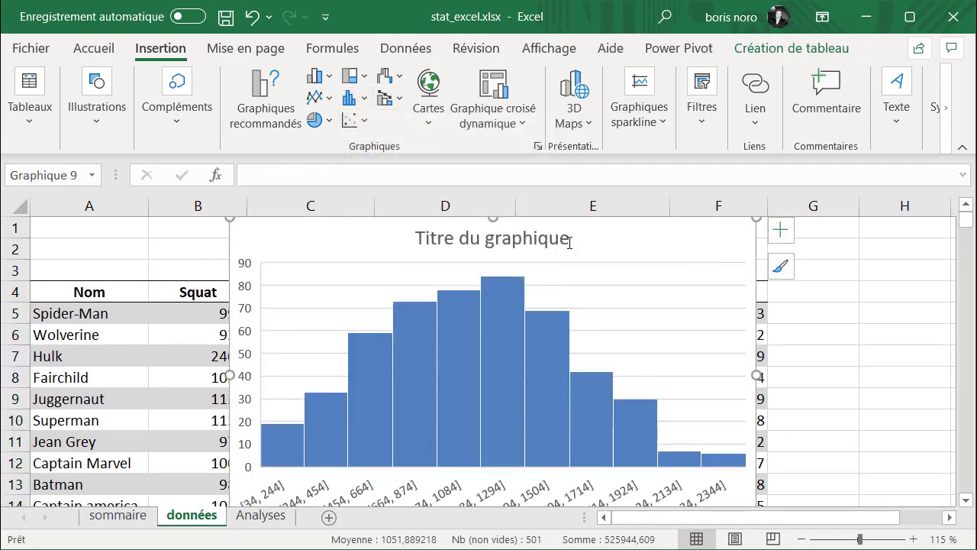
{"action": "left_click", "coordinate": [492, 237]}
{"action": "type", "text": "Soulevé de terre"}
{"action": "left_click", "coordinate": [849, 284]}
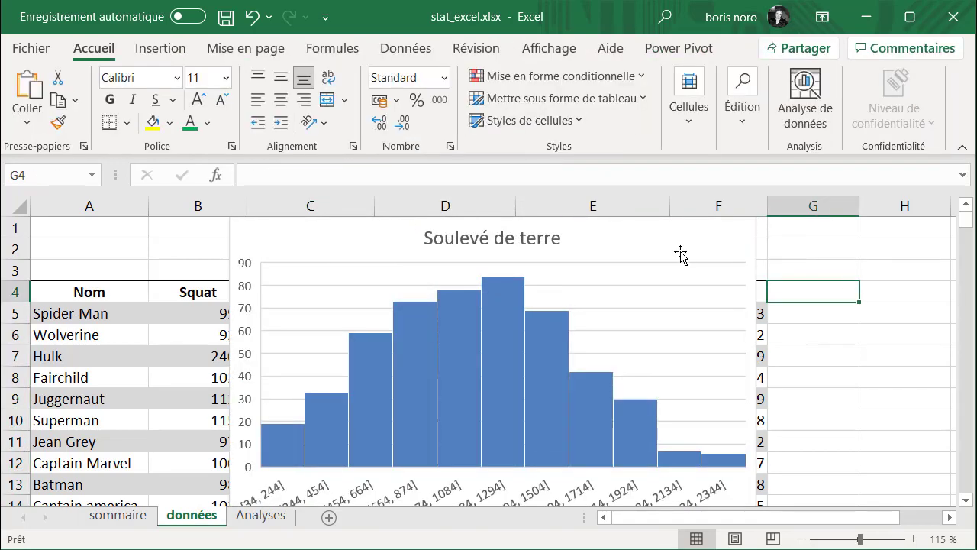
{"action": "left_click", "coordinate": [687, 249]}
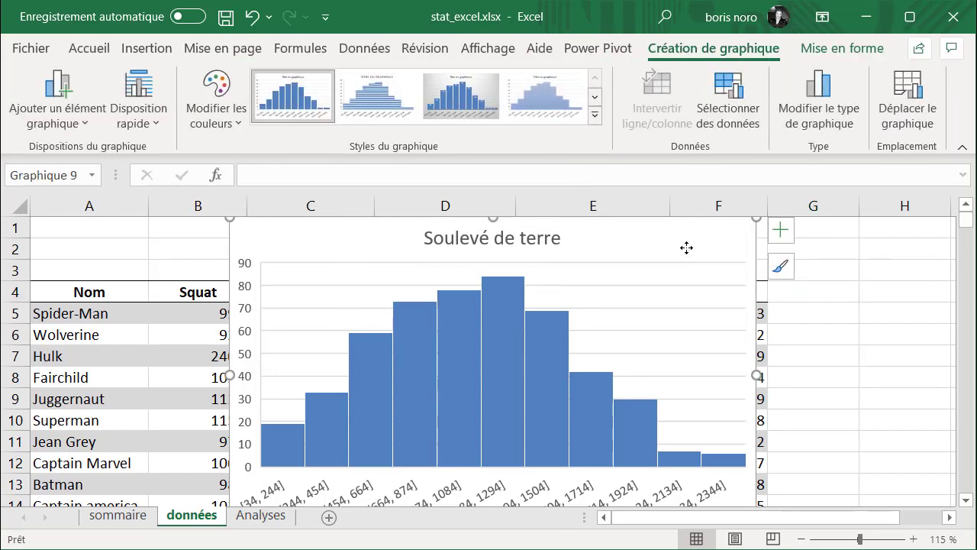
{"action": "right_click", "coordinate": [687, 249]}
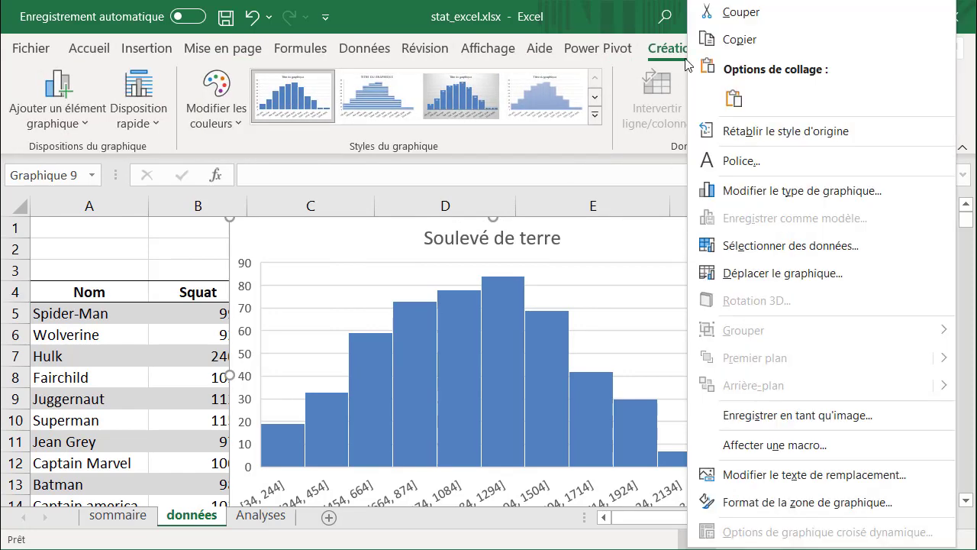
{"action": "left_click", "coordinate": [726, 16]}
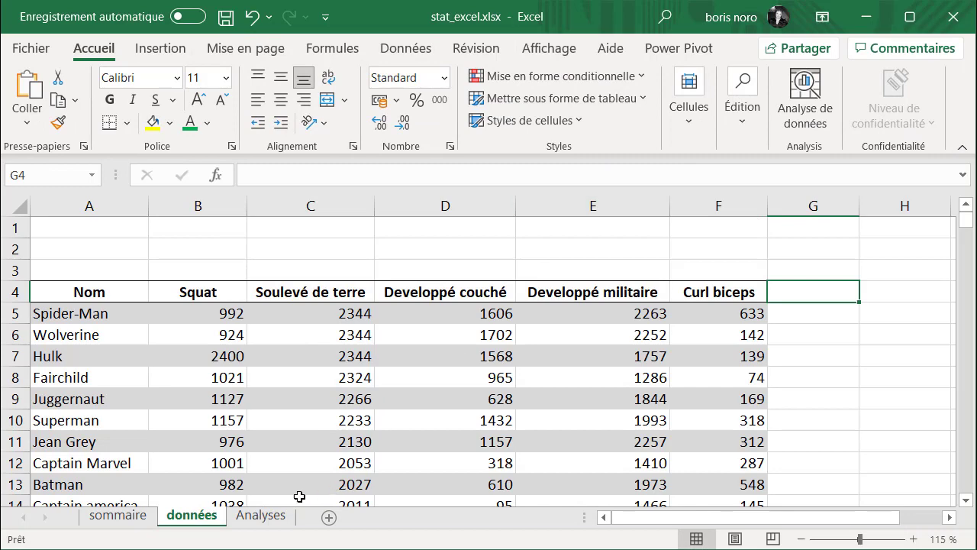
{"action": "left_click", "coordinate": [280, 519]}
Paste the Soulevé de terre histogram beside the Squat chart on Analyses.
{"action": "key", "text": "ctrl+v"}
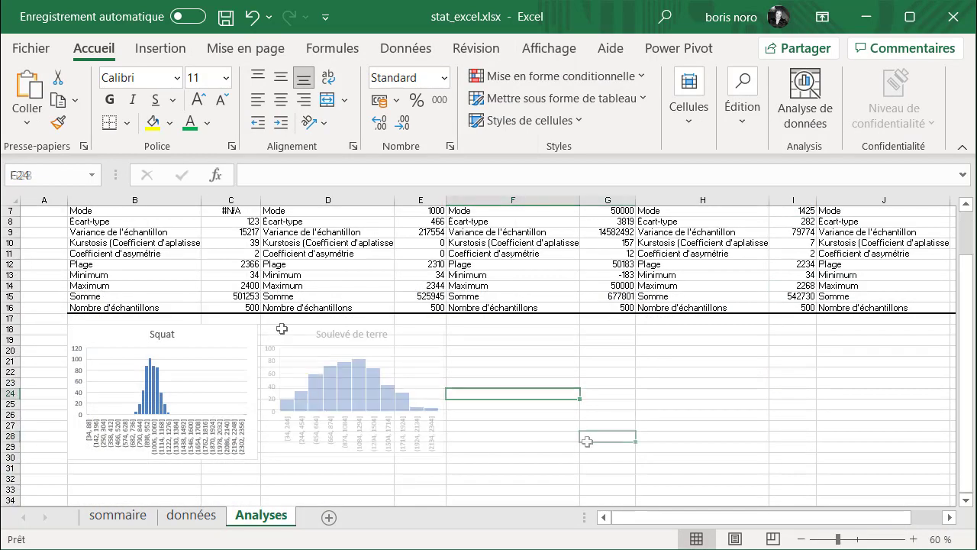
{"action": "left_click", "coordinate": [588, 441]}
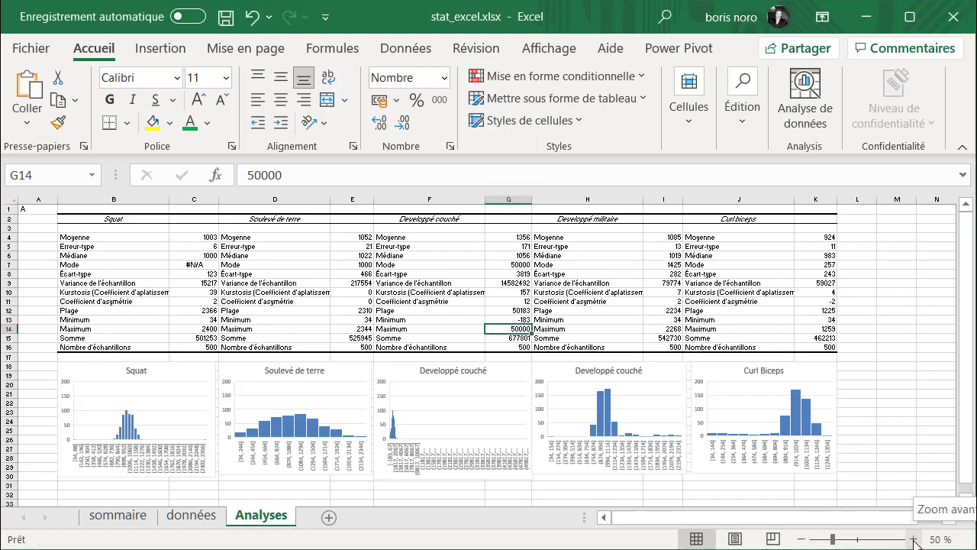
{"action": "left_click", "coordinate": [914, 539]}
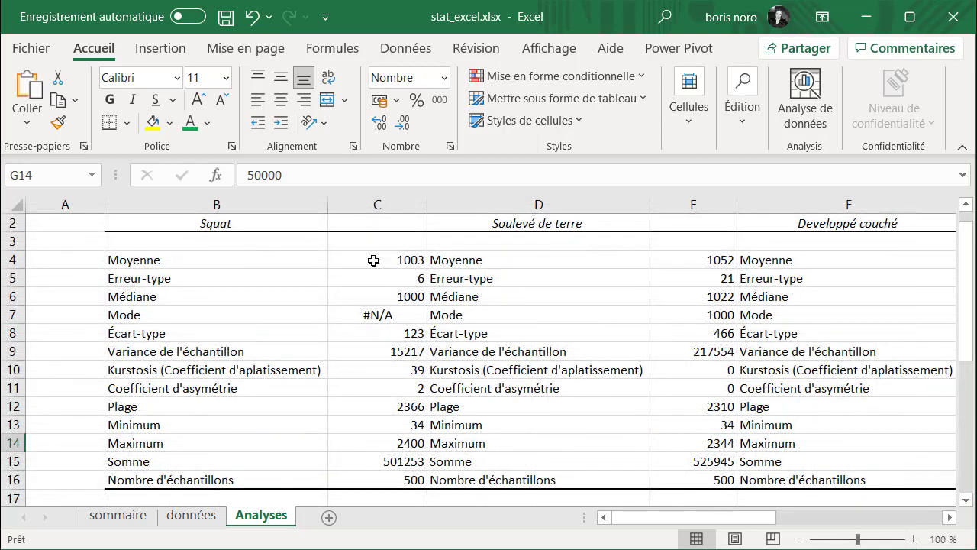
{"action": "left_click", "coordinate": [373, 260]}
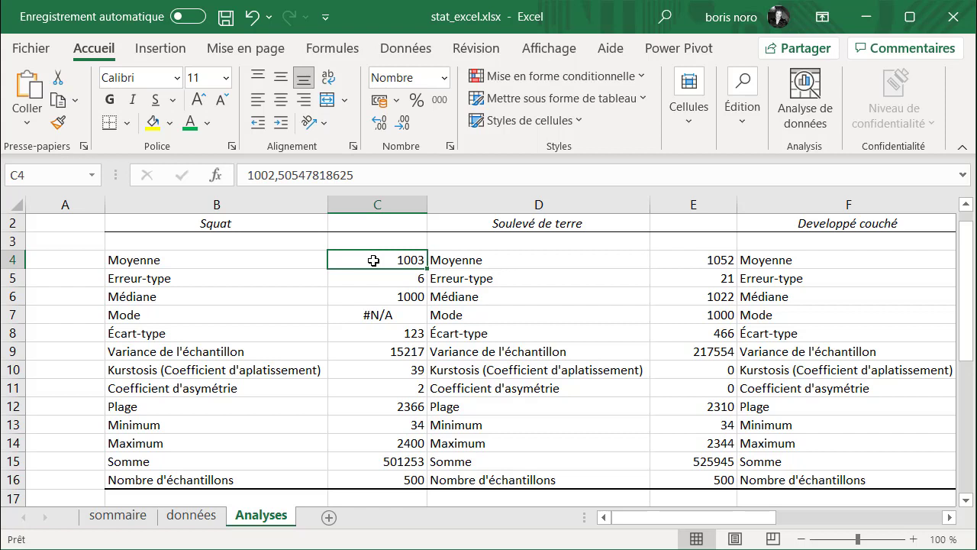
{"action": "left_click", "coordinate": [367, 302]}
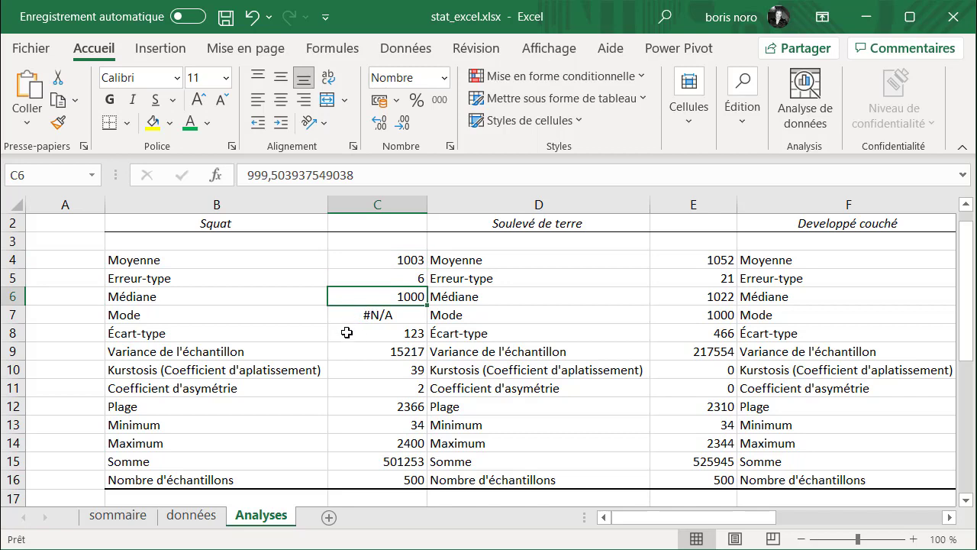
{"action": "left_click", "coordinate": [359, 338]}
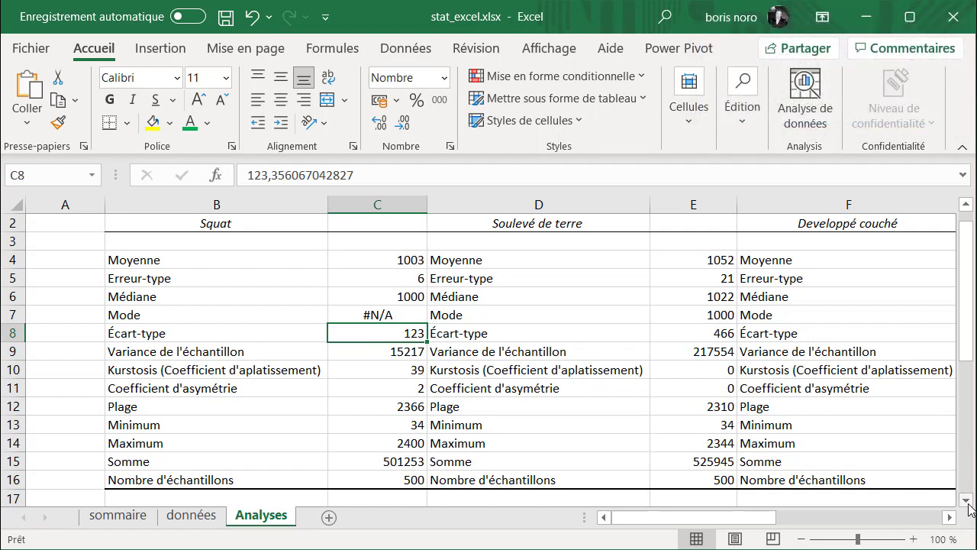
{"action": "scroll", "coordinate": [969, 503], "scroll_direction": "down", "scroll_amount": 4}
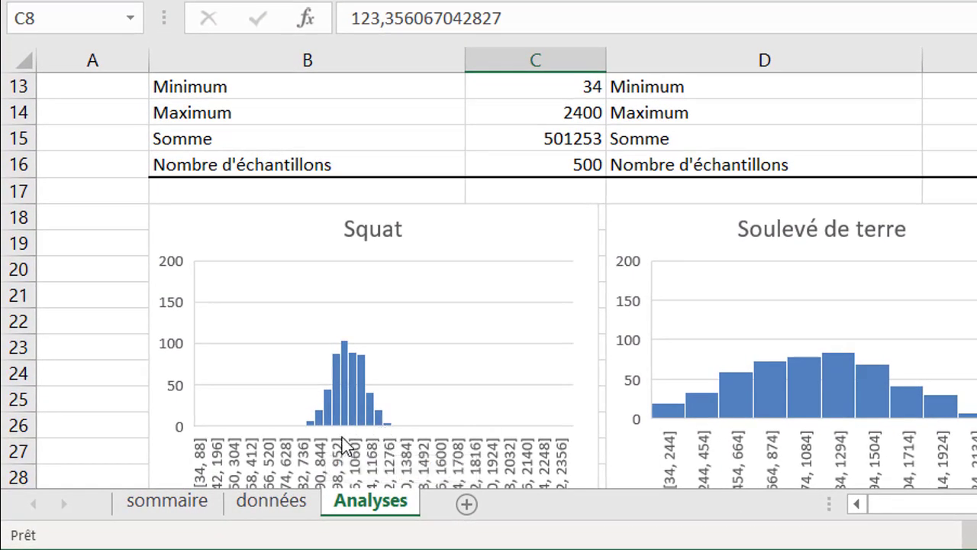
{"action": "scroll", "coordinate": [355, 369], "scroll_direction": "down", "scroll_amount": 1}
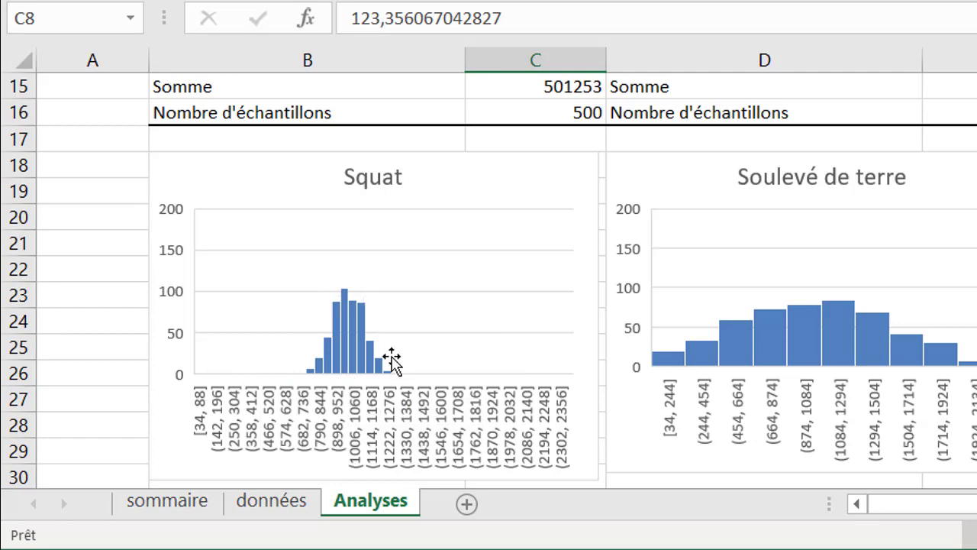
{"action": "left_click", "coordinate": [426, 379]}
{"action": "scroll", "coordinate": [425, 380], "scroll_direction": "up", "scroll_amount": 2}
{"action": "scroll", "coordinate": [426, 380], "scroll_direction": "up", "scroll_amount": 1}
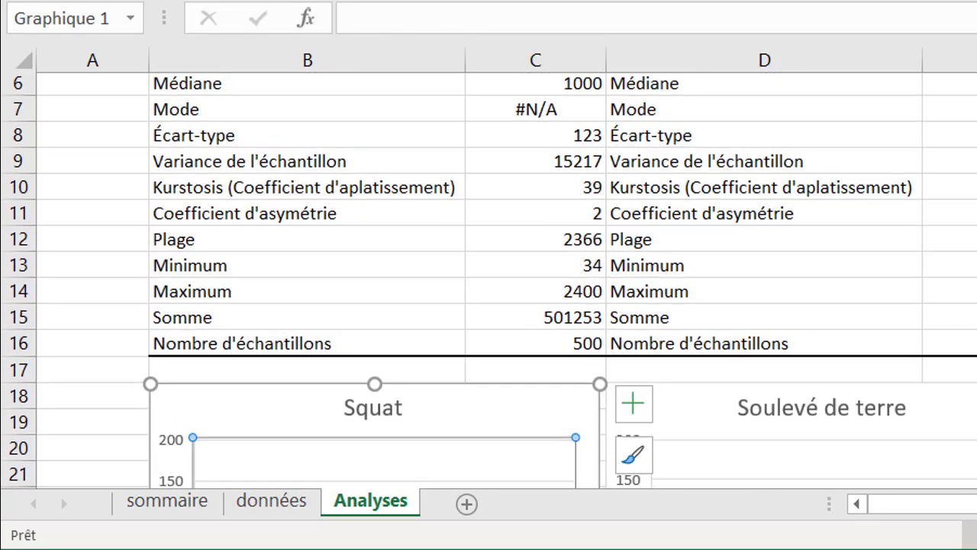
{"action": "scroll", "coordinate": [425, 379], "scroll_direction": "up", "scroll_amount": 1}
{"action": "scroll", "coordinate": [425, 379], "scroll_direction": "up", "scroll_amount": 1}
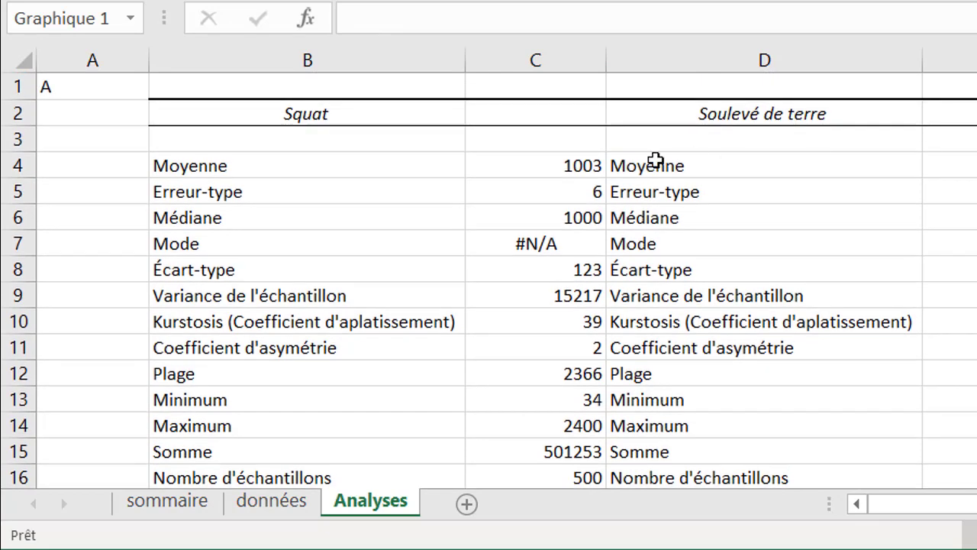
{"action": "left_click", "coordinate": [574, 166]}
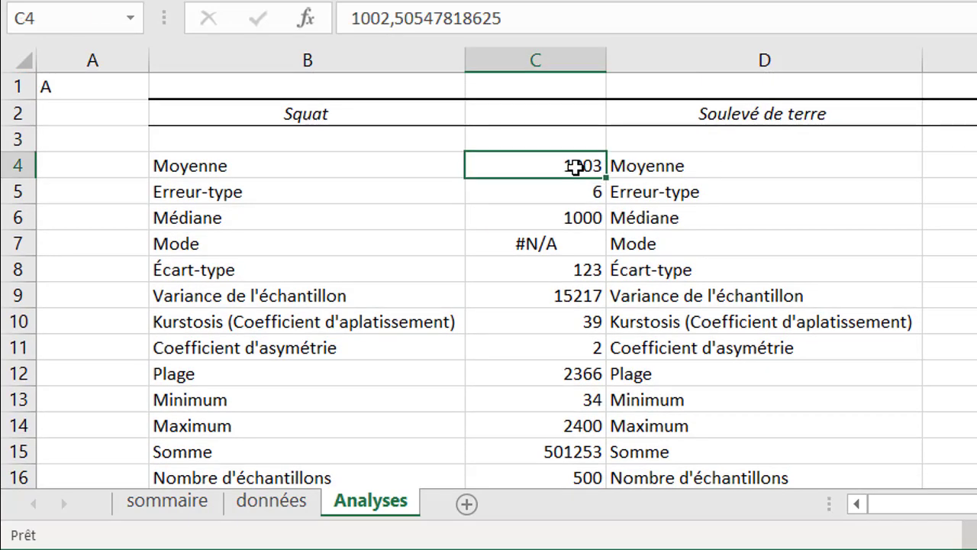
{"action": "left_click", "coordinate": [540, 222]}
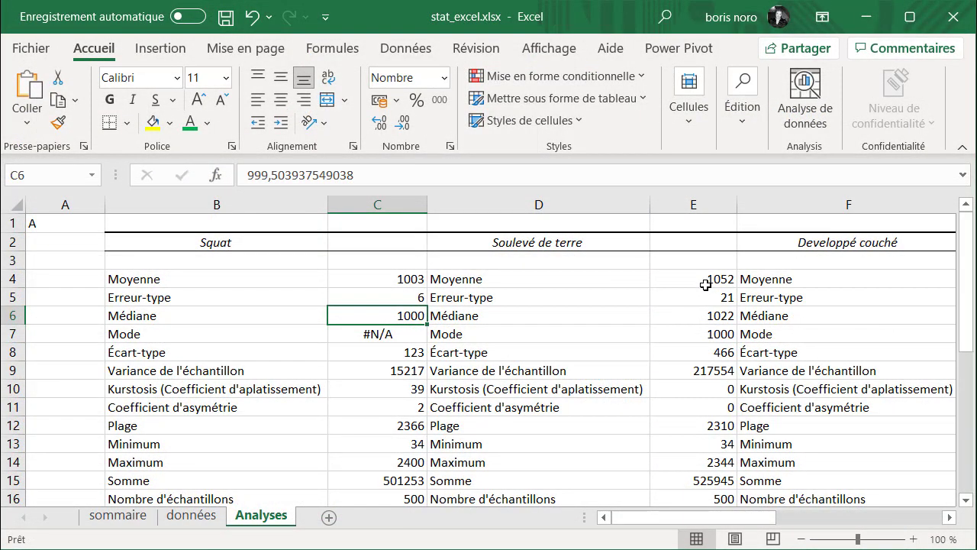
{"action": "left_click", "coordinate": [704, 281]}
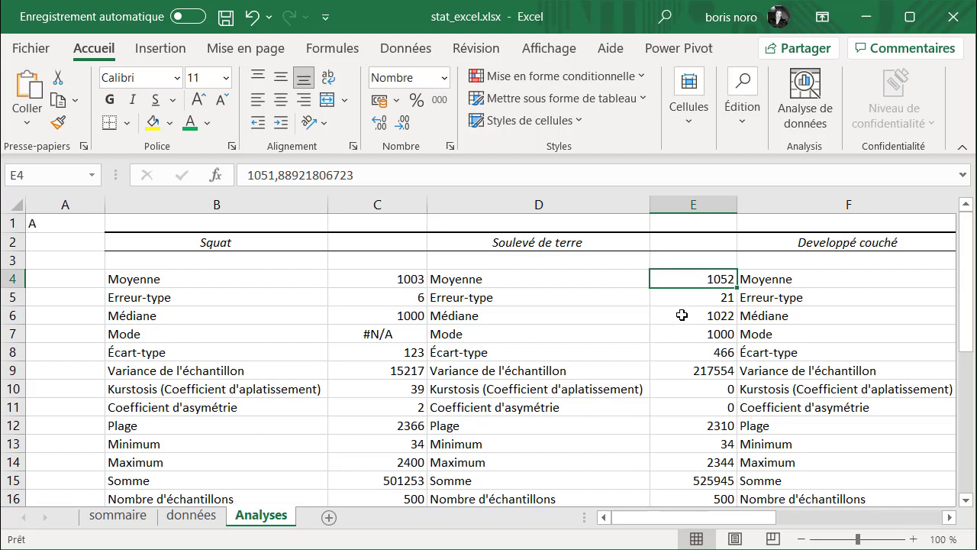
{"action": "left_click", "coordinate": [682, 315]}
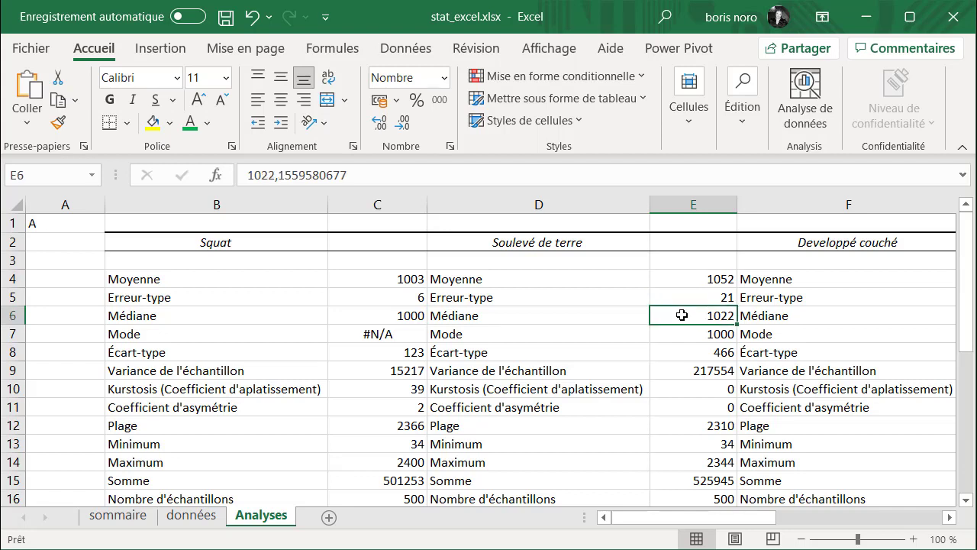
{"action": "left_click", "coordinate": [671, 339]}
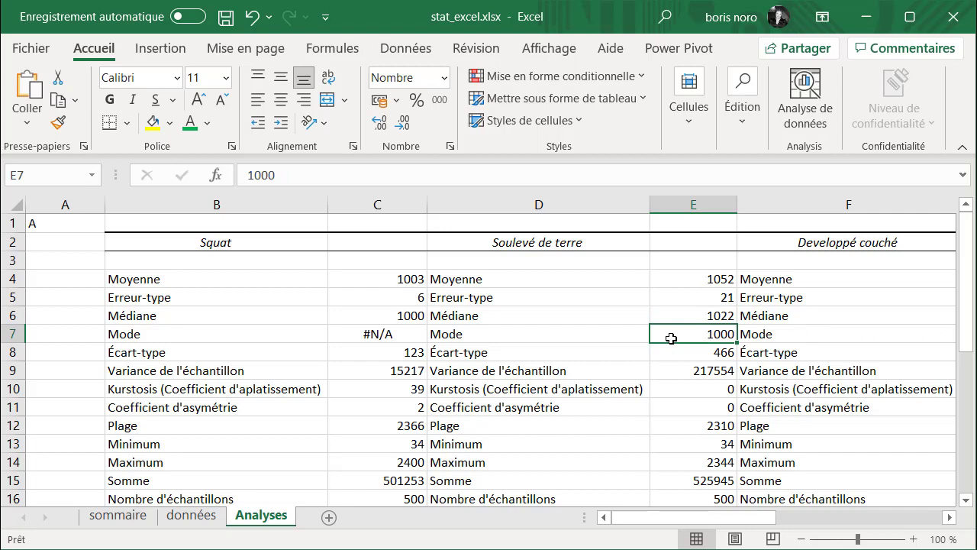
{"action": "left_click", "coordinate": [672, 354]}
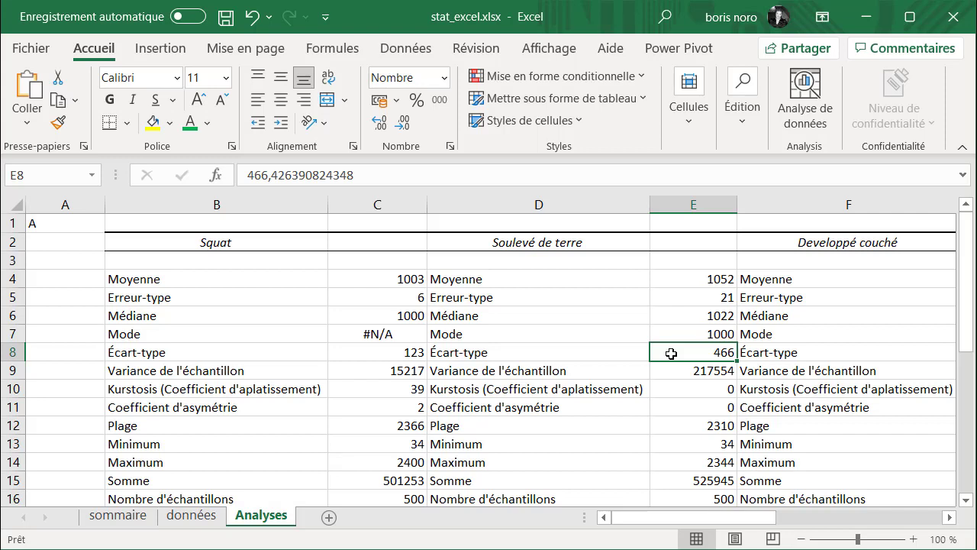
{"action": "left_click", "coordinate": [385, 355]}
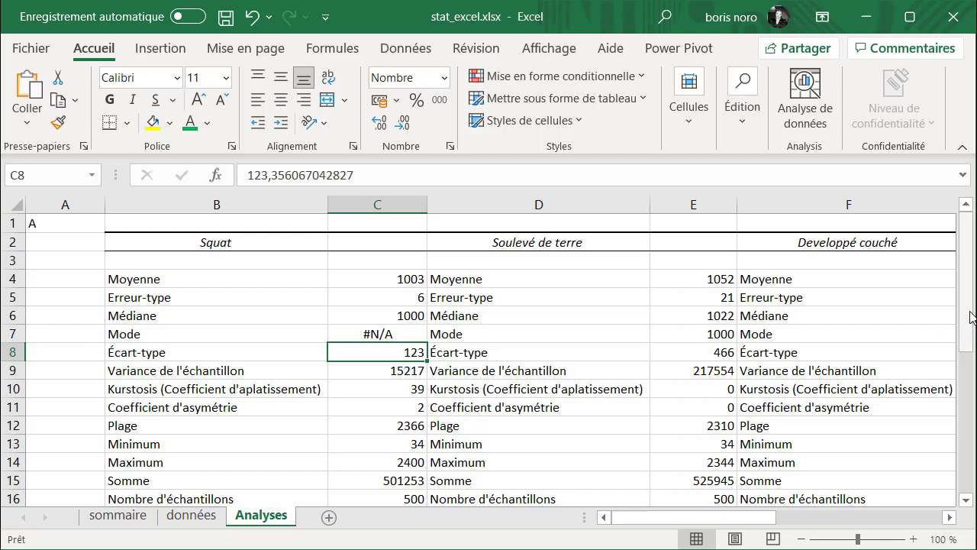
{"action": "left_click_drag", "start_coordinate": [971, 317], "coordinate": [972, 379]}
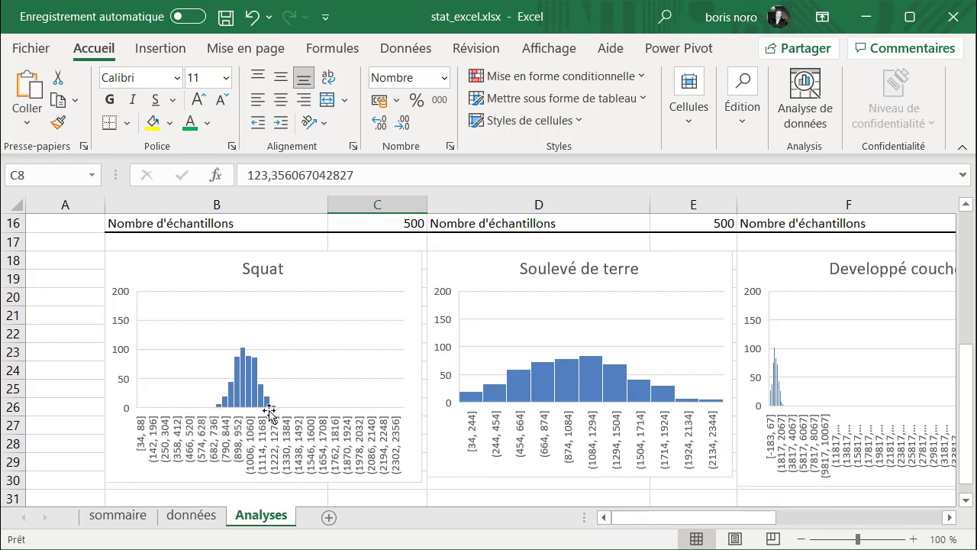
{"action": "left_click_drag", "start_coordinate": [966, 413], "coordinate": [947, 241]}
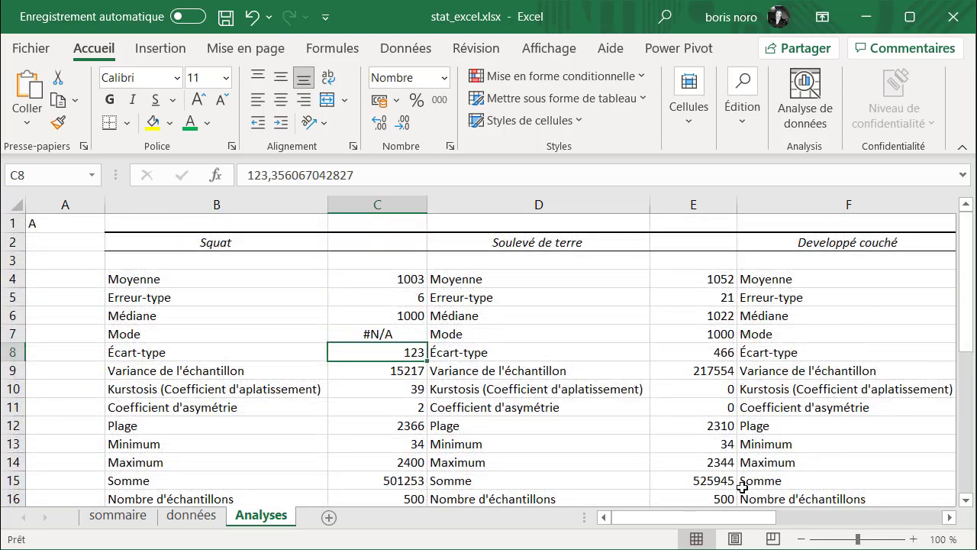
Review the Developpé militaire mean, median and standard deviation on Analyses.
{"action": "left_click_drag", "start_coordinate": [727, 519], "coordinate": [781, 525]}
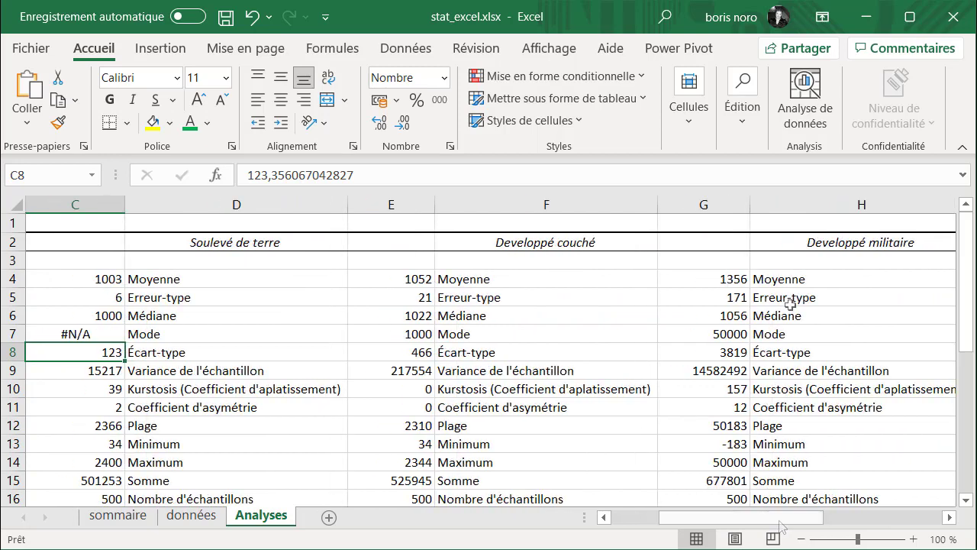
{"action": "left_click", "coordinate": [739, 278]}
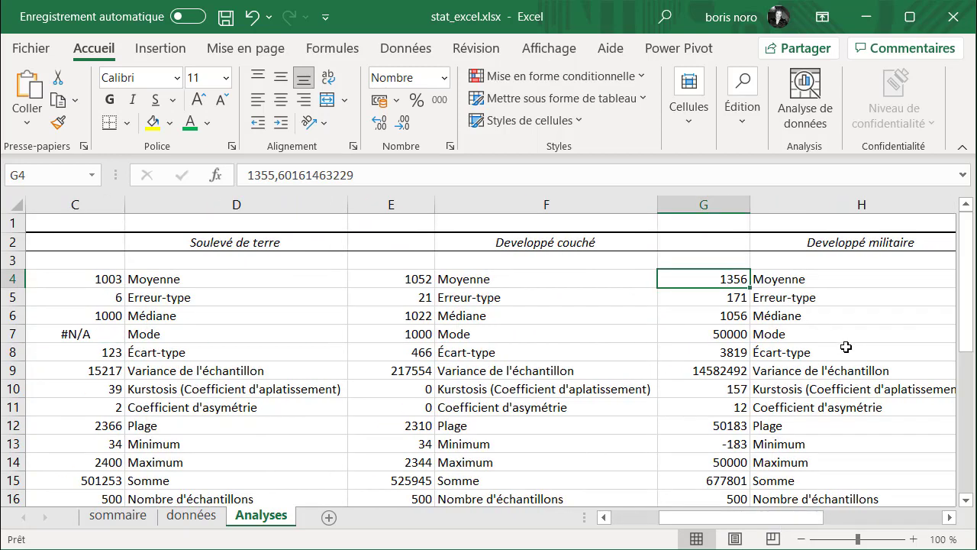
{"action": "left_click", "coordinate": [738, 318]}
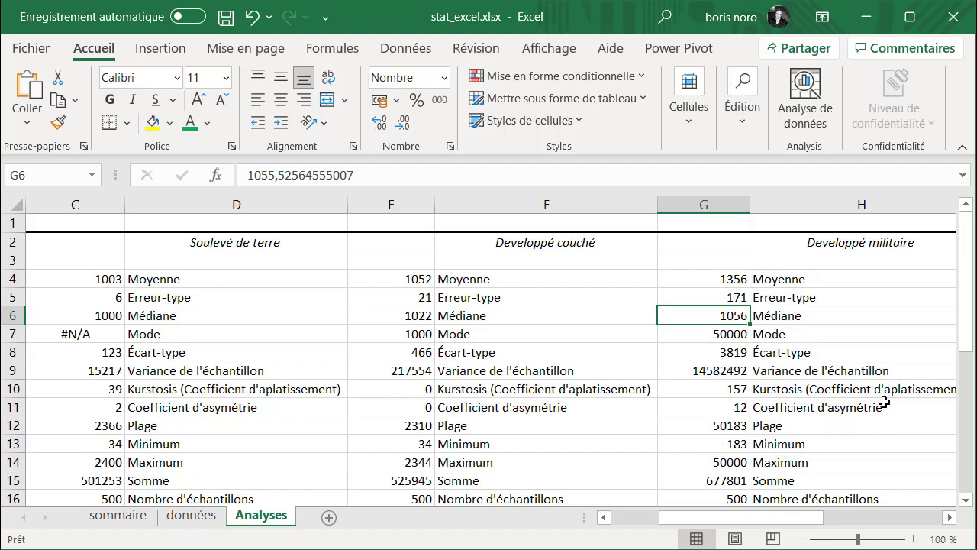
{"action": "left_click", "coordinate": [731, 356]}
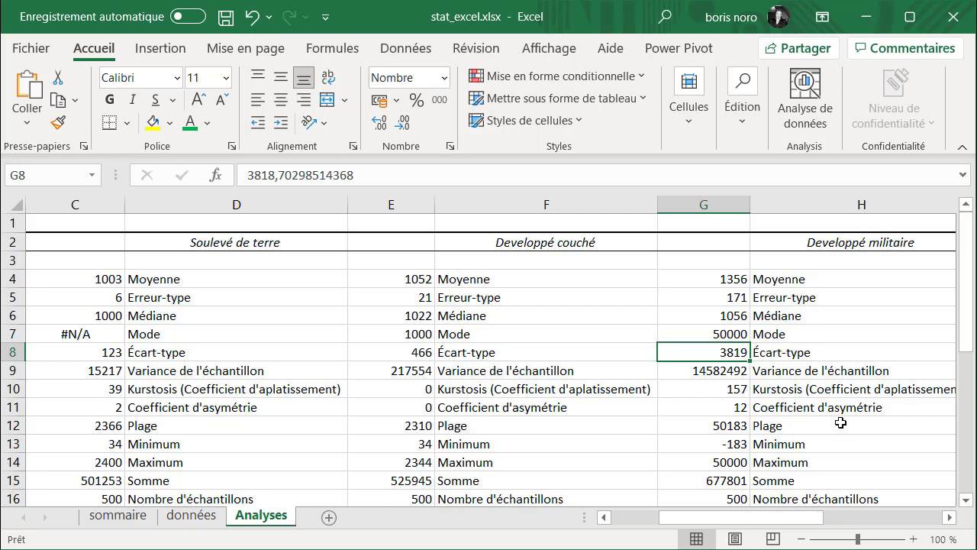
Zoom in to examine the histograms and recheck the Developpé militaire mean and median.
{"action": "left_click_drag", "start_coordinate": [968, 312], "coordinate": [944, 458]}
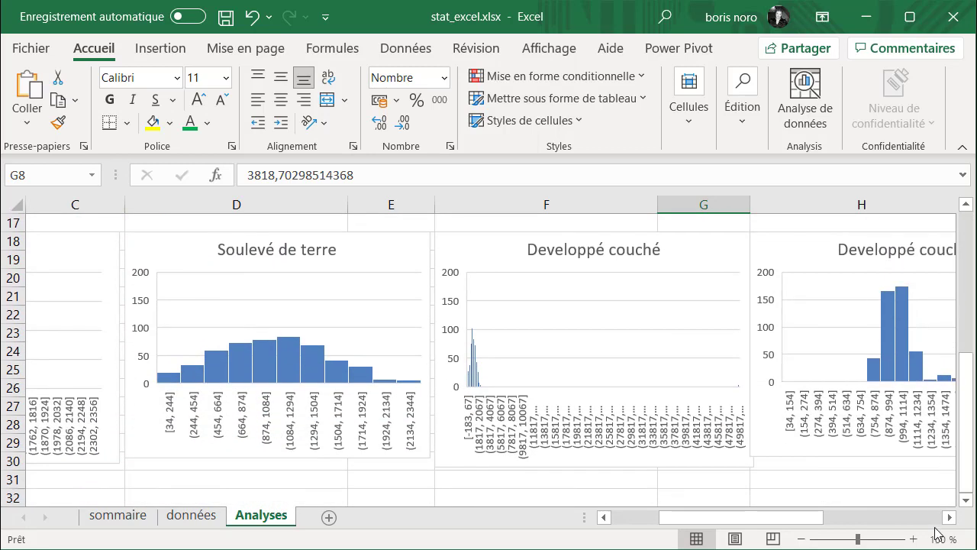
{"action": "left_click", "coordinate": [914, 539]}
{"action": "left_click", "coordinate": [913, 539]}
{"action": "left_click", "coordinate": [914, 539]}
{"action": "left_click", "coordinate": [913, 539]}
{"action": "left_click", "coordinate": [913, 539]}
{"action": "left_click", "coordinate": [914, 539]}
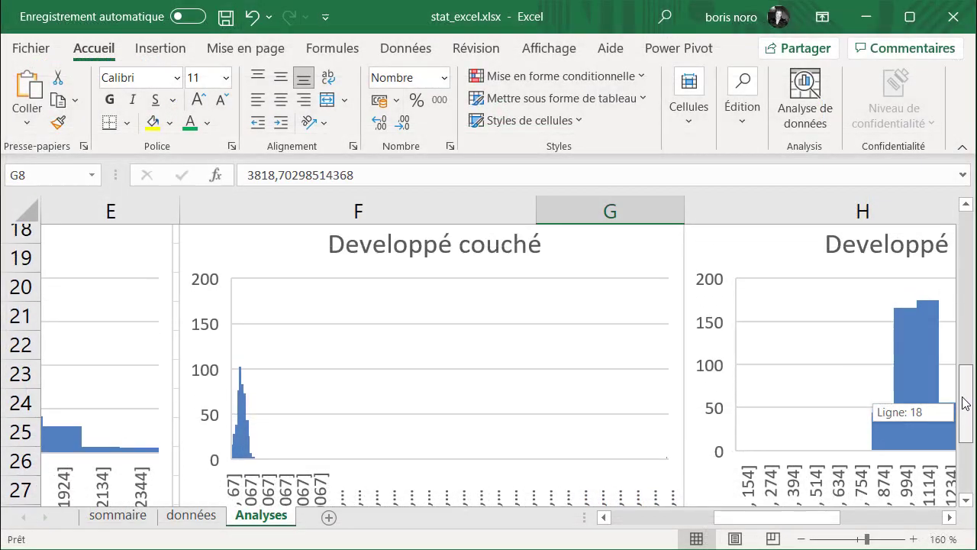
{"action": "left_click_drag", "start_coordinate": [960, 352], "coordinate": [960, 252]}
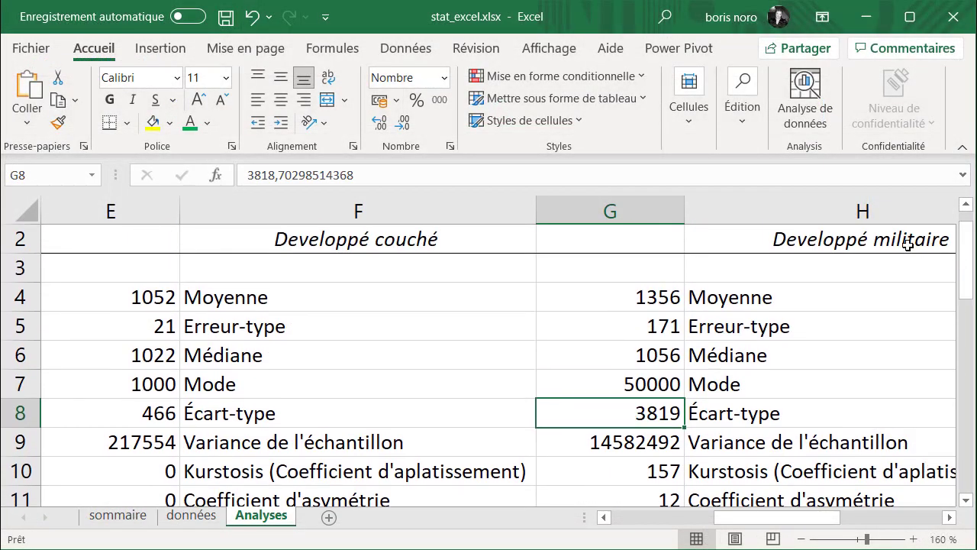
{"action": "left_click", "coordinate": [660, 297]}
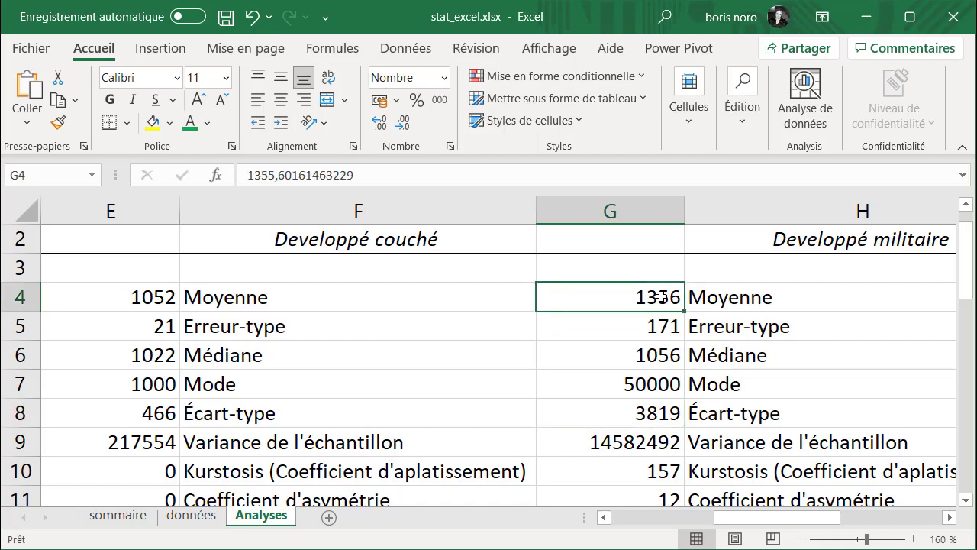
{"action": "left_click", "coordinate": [651, 355]}
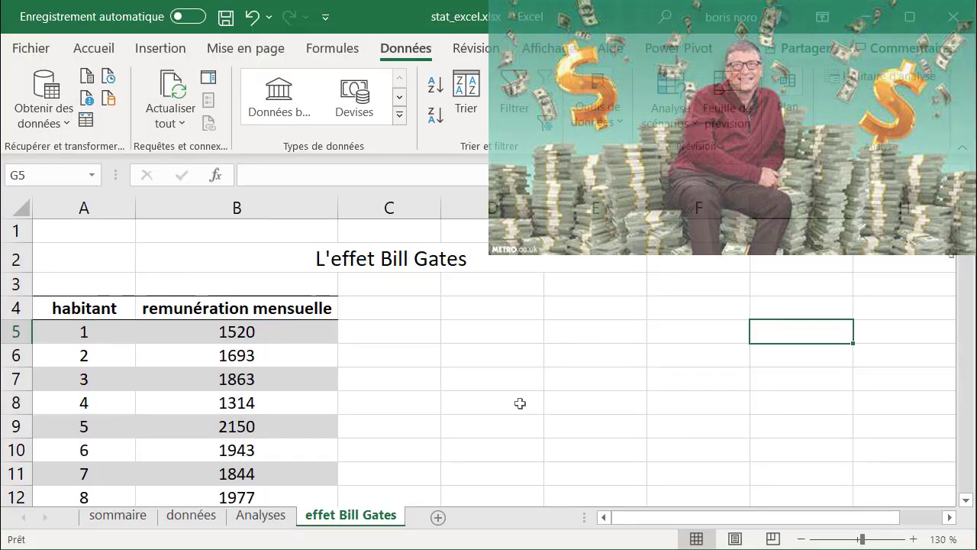
Label F4 'moyenne sans Bill Gates' and put =MOYENNE of remunération mensuelle (1869,71) in F5.
{"action": "left_click", "coordinate": [225, 296]}
{"action": "left_click_drag", "start_coordinate": [971, 229], "coordinate": [968, 315]}
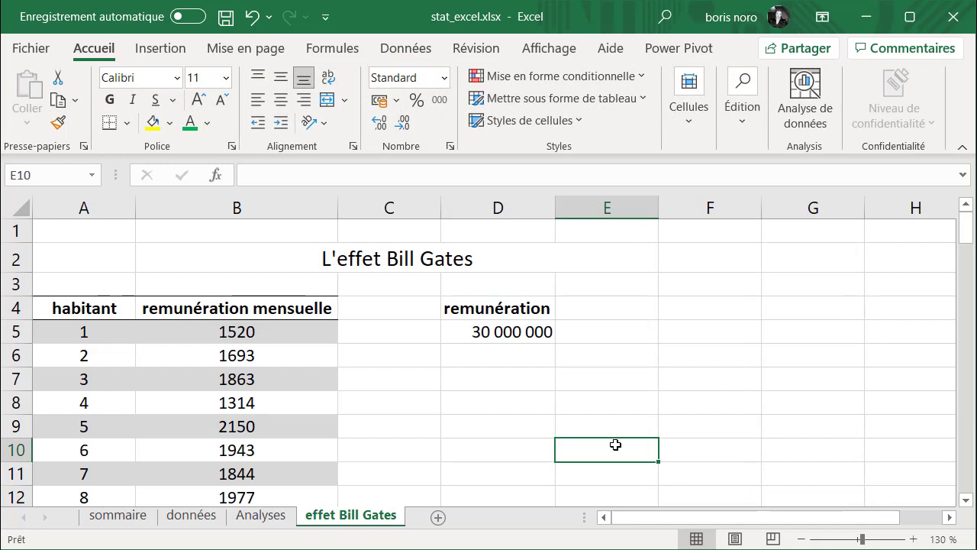
{"action": "left_click", "coordinate": [704, 314]}
{"action": "type", "text": "moyenne sans Bill Gates"}
{"action": "key", "text": "Return"}
{"action": "type", "text": "="}
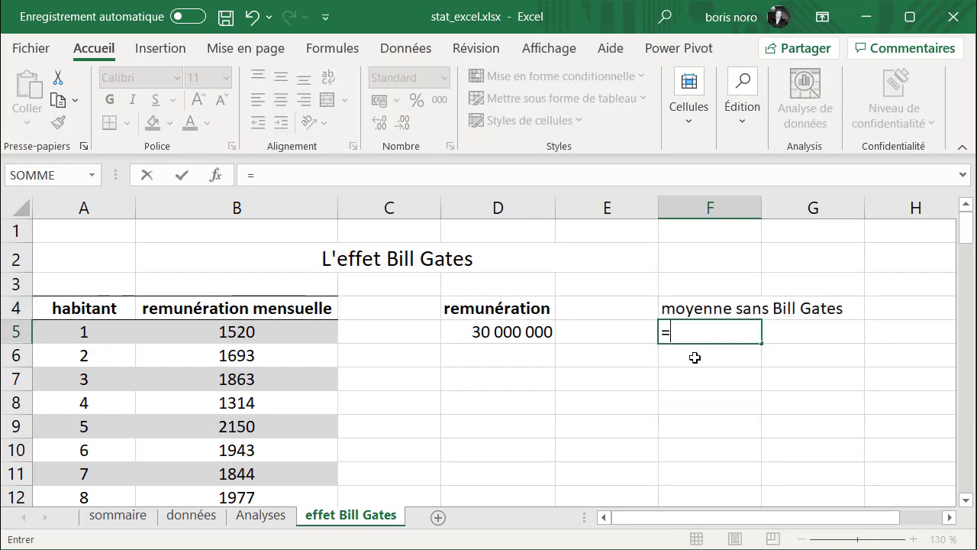
{"action": "type", "text": "MOYENNE("}
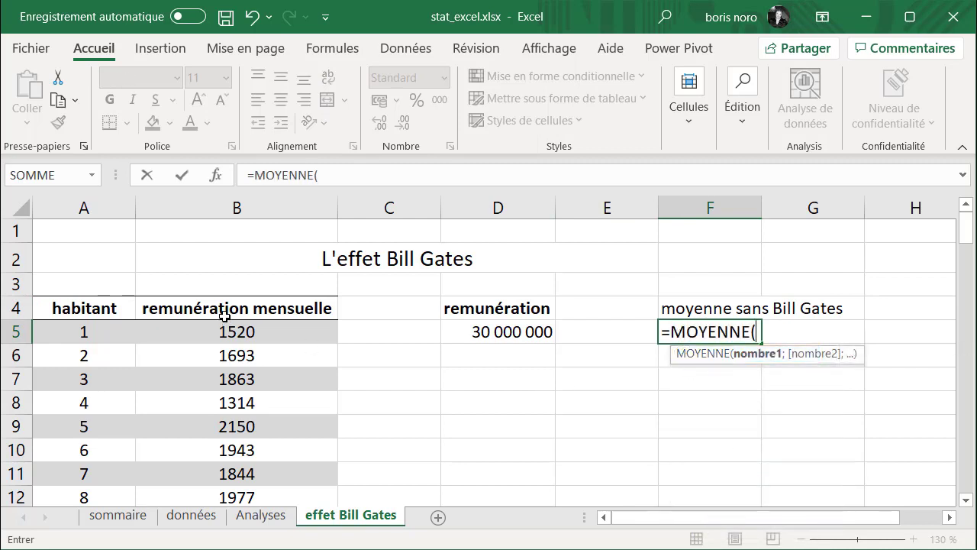
{"action": "left_click", "coordinate": [233, 301]}
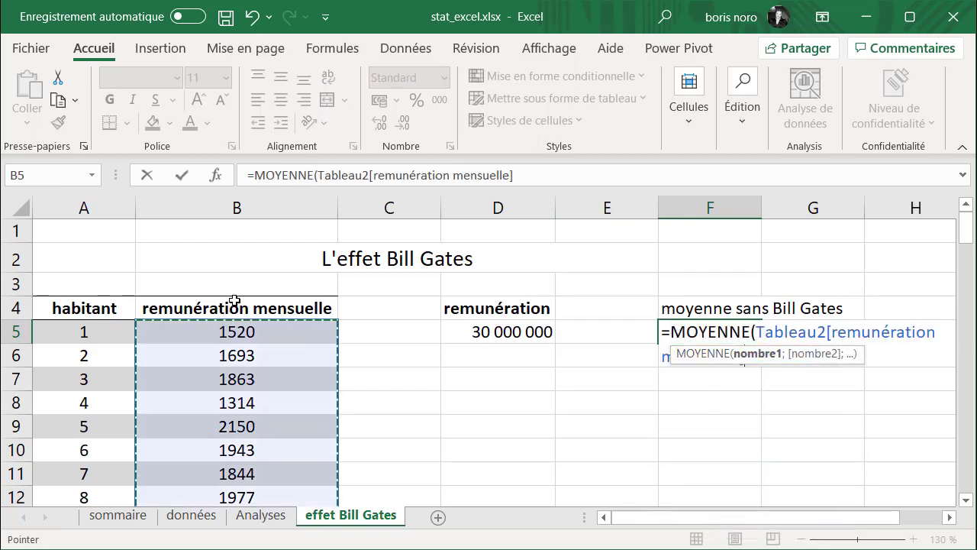
{"action": "key", "text": "Return"}
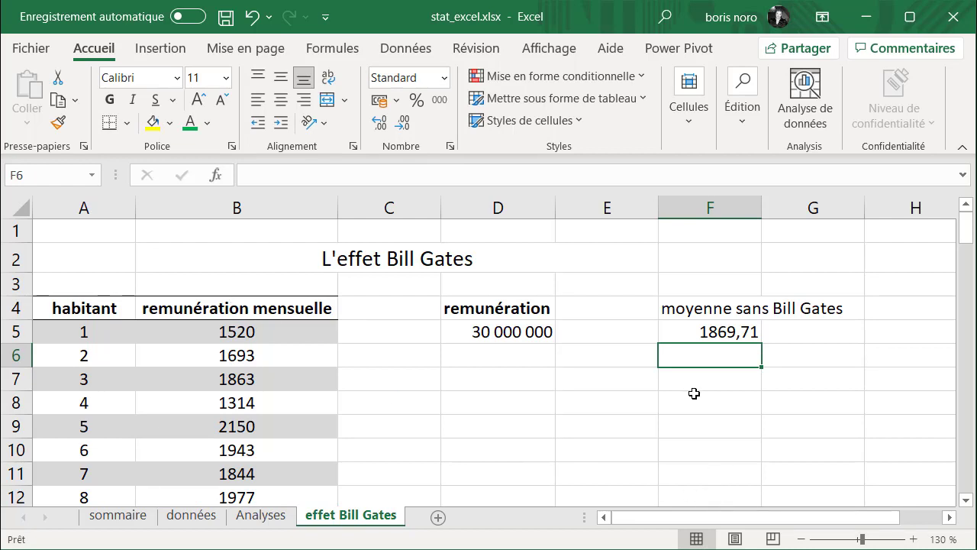
{"action": "left_click", "coordinate": [694, 384]}
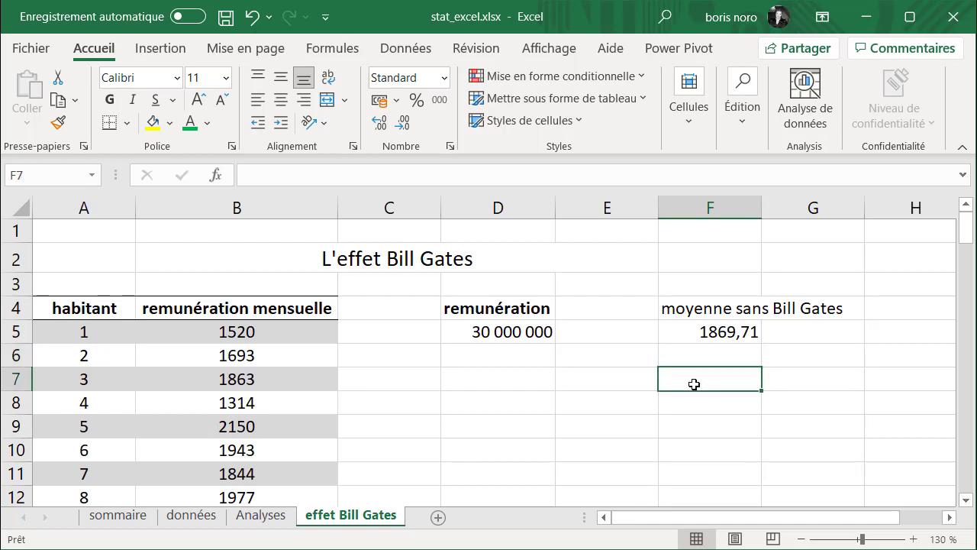
Label F7 'moyenne avec Bill Gates' and enter =MOYENNE(Tableau2[remunération mensuelle];D5) in F8, giving 298 881.
{"action": "type", "text": "moyenne avec Bill Gates"}
{"action": "key", "text": "Return"}
{"action": "type", "text": "="}
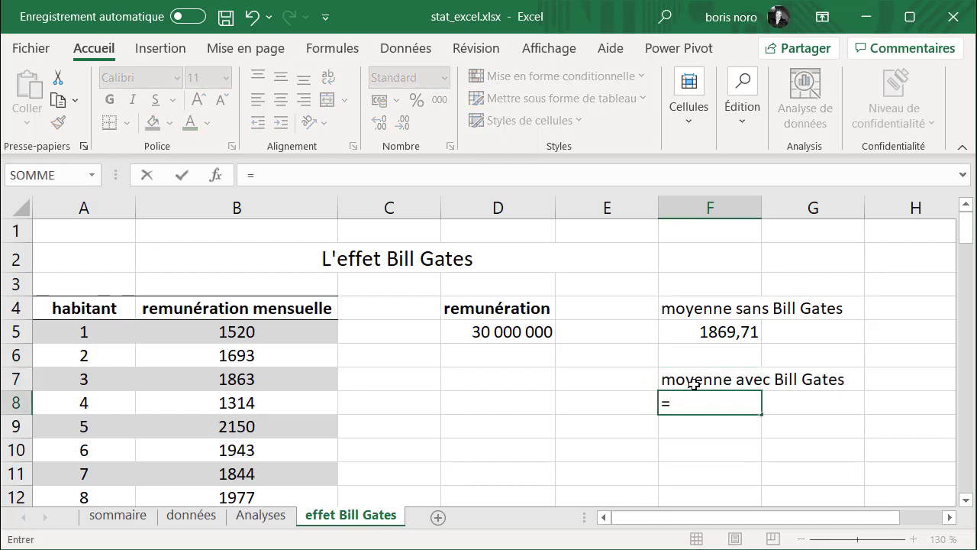
{"action": "type", "text": "moy"}
{"action": "key", "text": "Tab"}
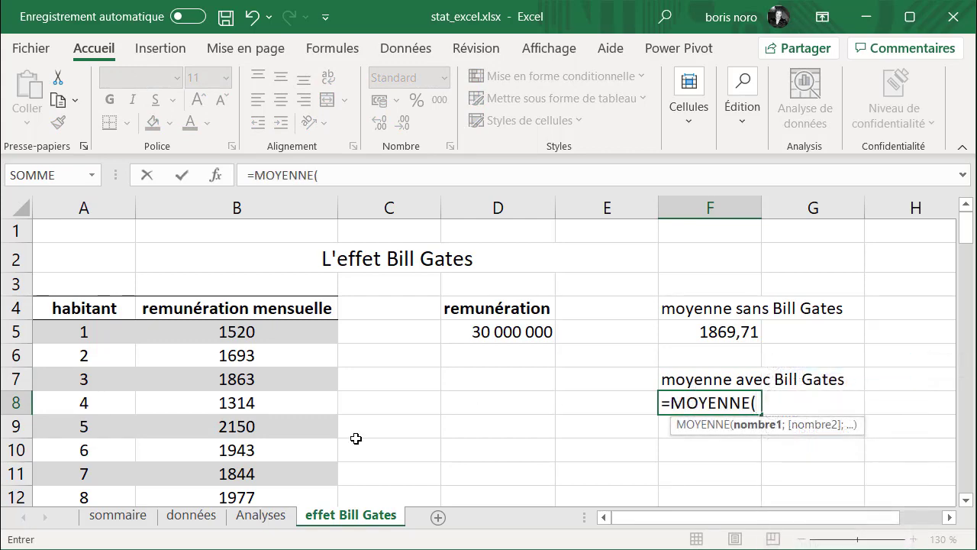
{"action": "left_click", "coordinate": [235, 297]}
{"action": "left_click", "coordinate": [563, 178]}
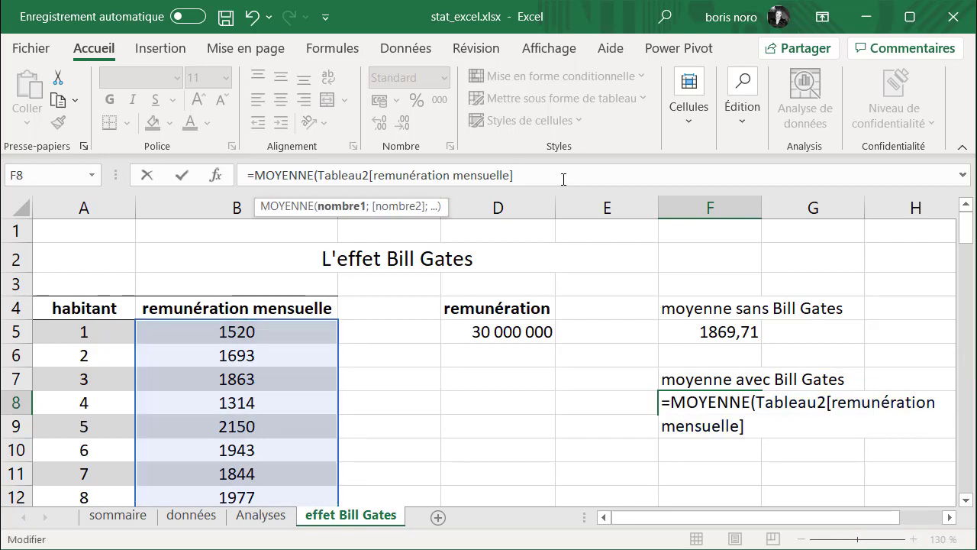
{"action": "type", "text": ";"}
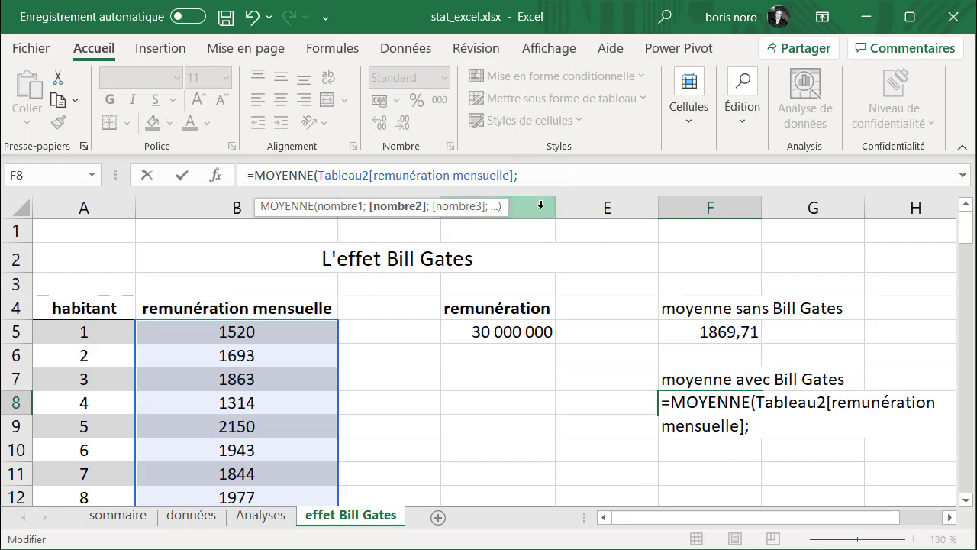
{"action": "left_click", "coordinate": [490, 333]}
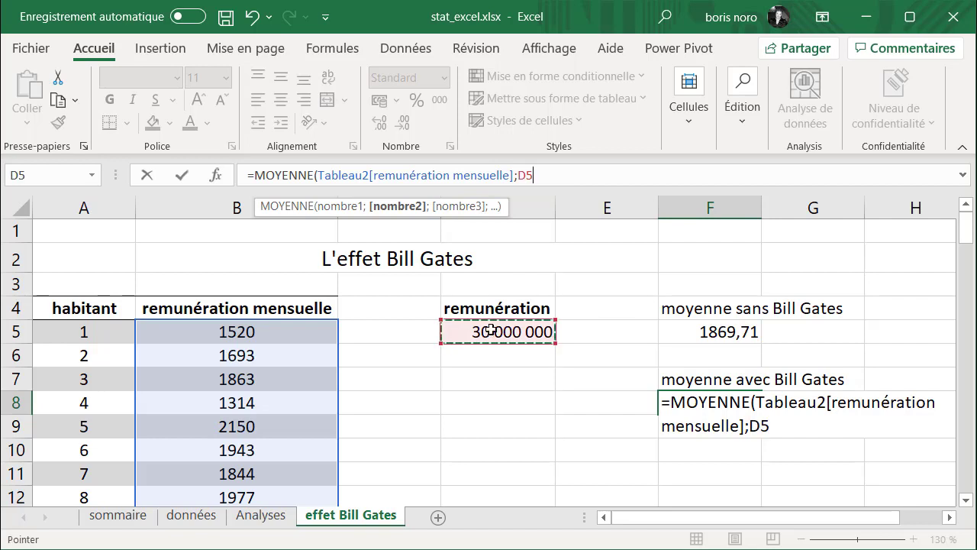
{"action": "key", "text": "Return"}
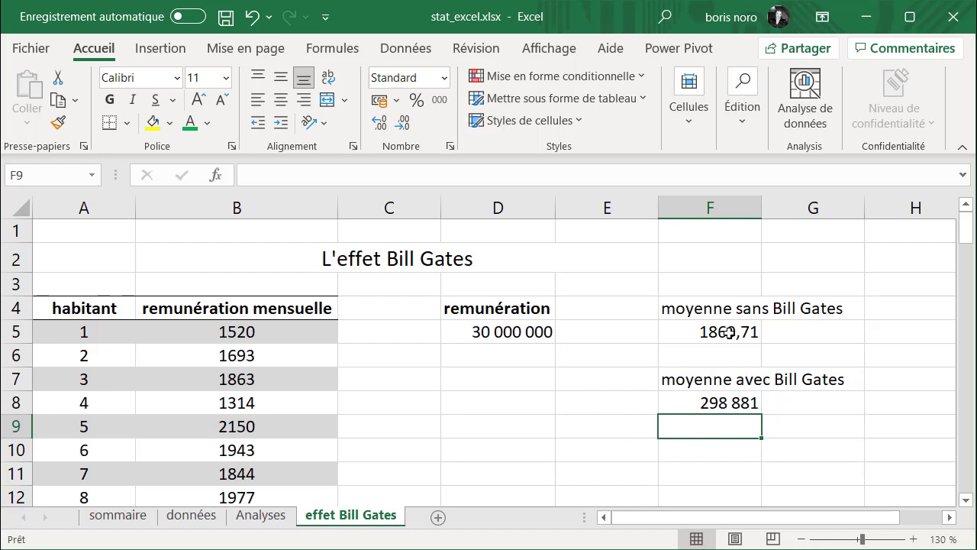
Enter the label 'mediane' in F10 for the median without Bill Gates.
{"action": "left_click", "coordinate": [696, 455]}
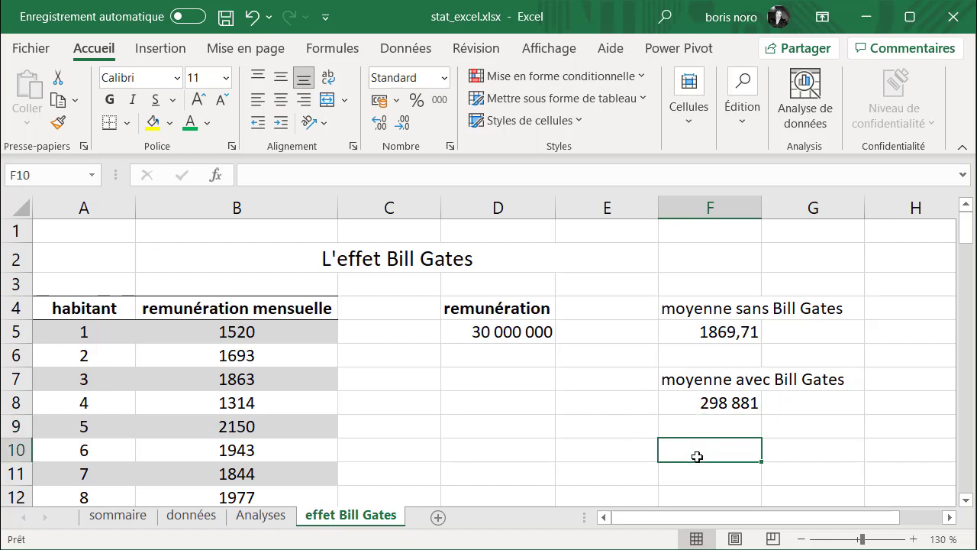
{"action": "type", "text": "mediane"}
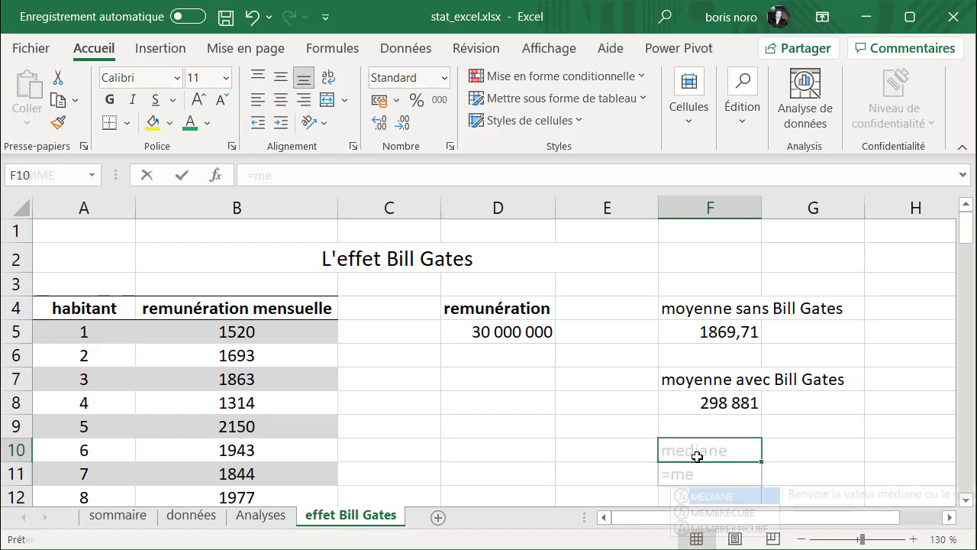
{"action": "key", "text": "Return"}
Put =MEDIANE(Tableau2[remunération mensuelle]) in F11, showing 1847, and compare it with the F5 mean formula.
{"action": "type", "text": "=me"}
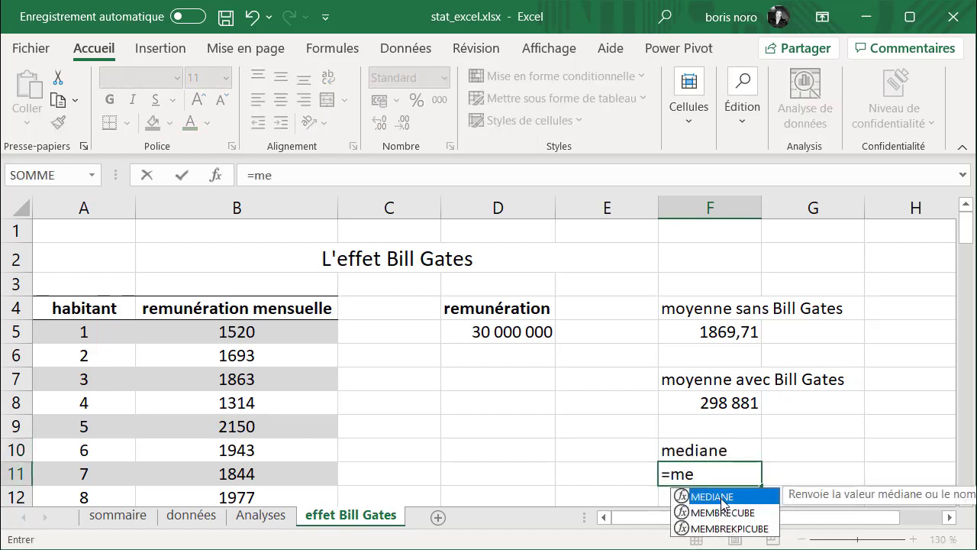
{"action": "double_click", "coordinate": [720, 498]}
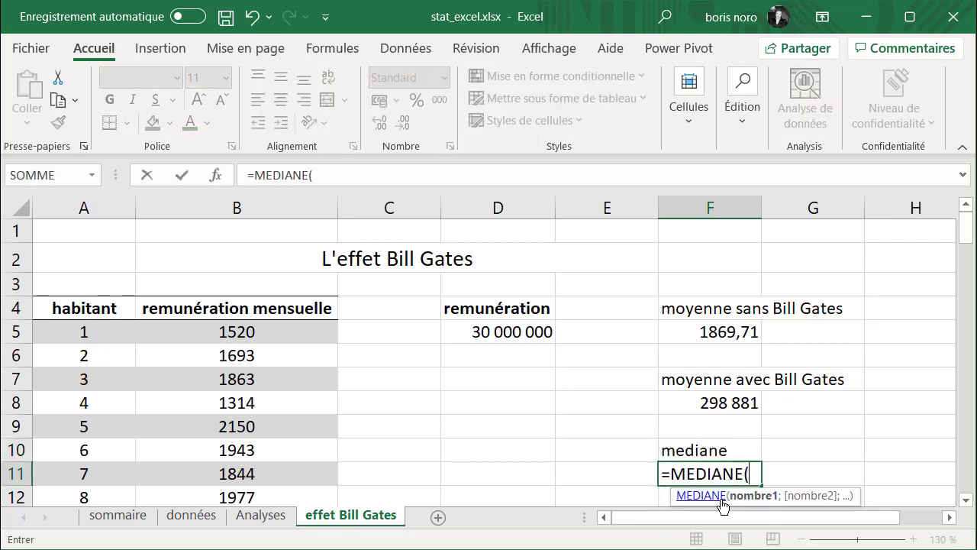
{"action": "left_click", "coordinate": [221, 300]}
{"action": "key", "text": "ctrl+Return"}
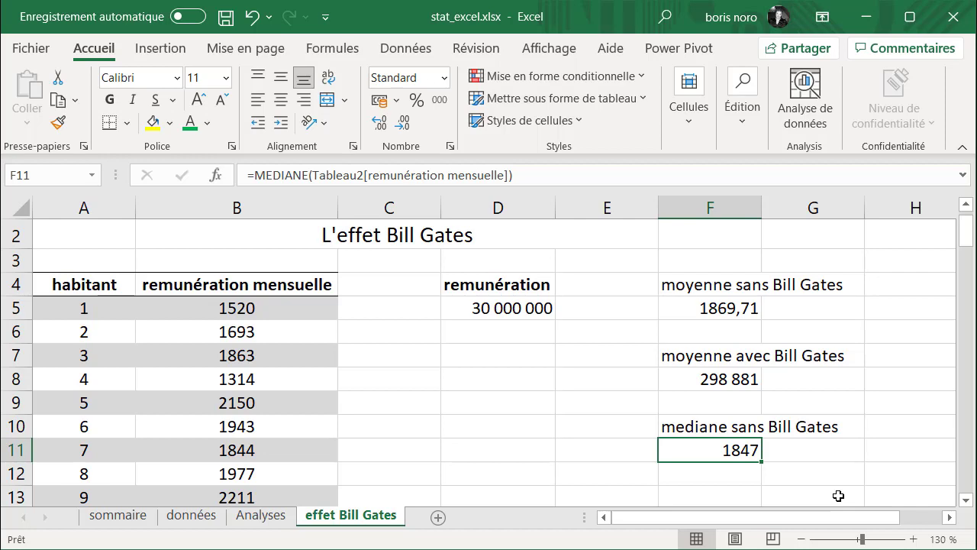
{"action": "left_click", "coordinate": [706, 310]}
{"action": "left_click", "coordinate": [711, 450]}
Enter =MEDIANE(Tableau2[remunération mensuelle];D5) in F14 so the median includes the 30 000 000 salary.
{"action": "left_click", "coordinate": [749, 489]}
{"action": "scroll", "coordinate": [750, 489], "scroll_direction": "down", "scroll_amount": 1}
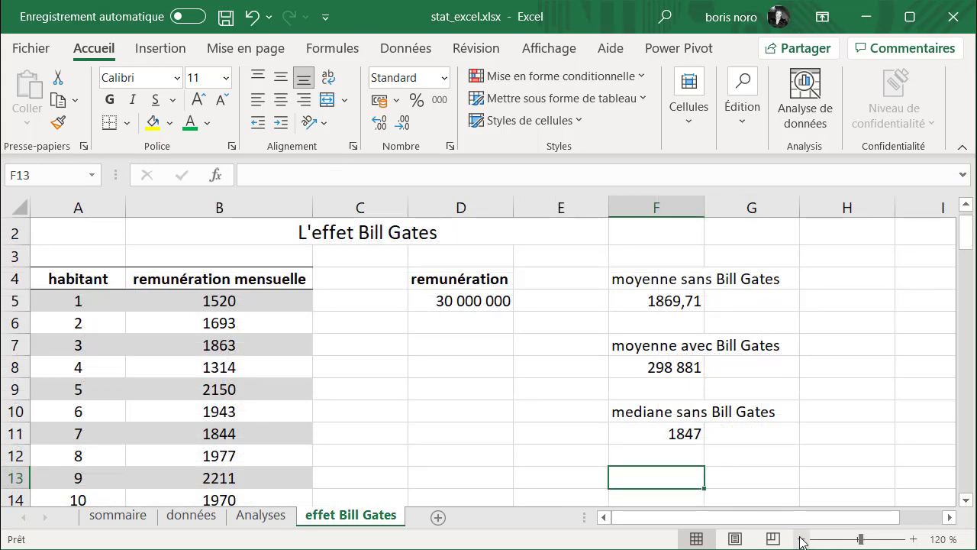
{"action": "type", "text": "="}
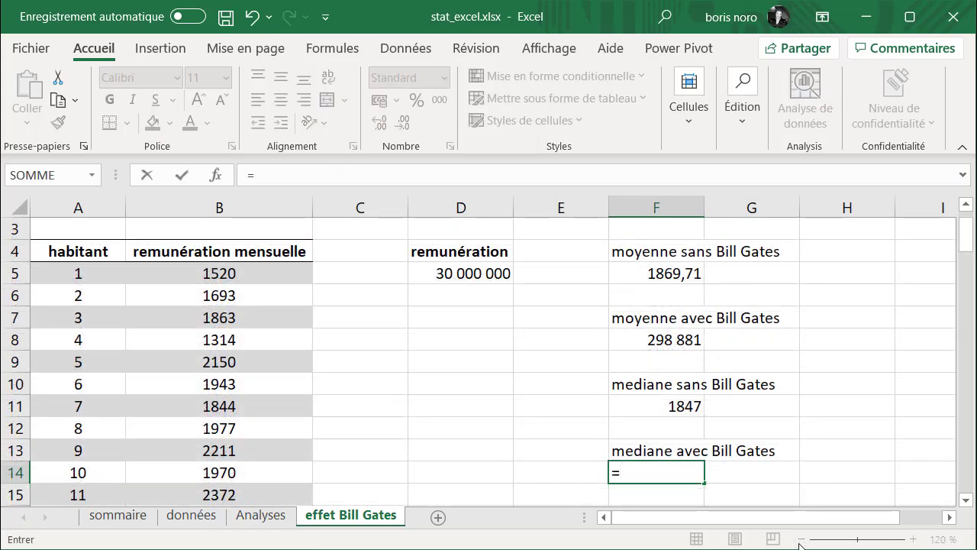
{"action": "type", "text": "med"}
{"action": "key", "text": "Tab"}
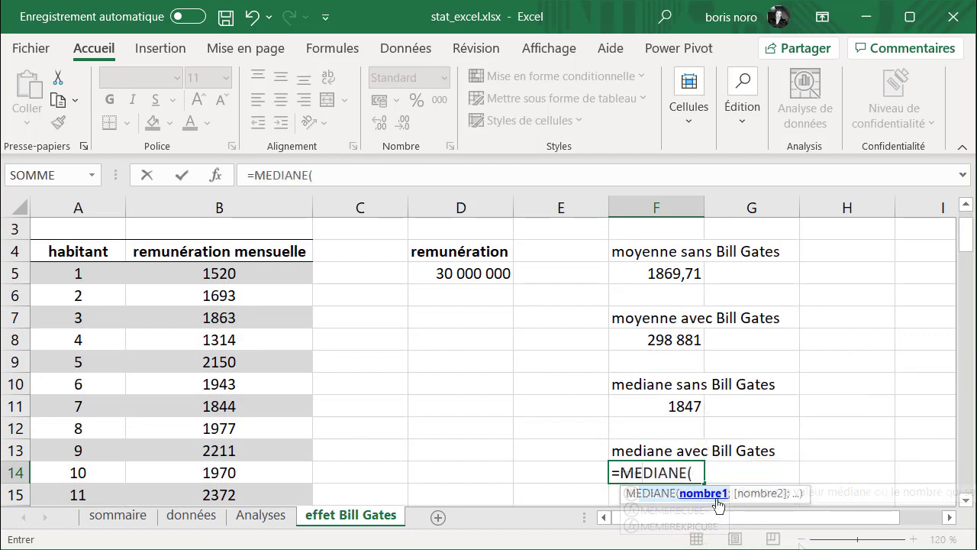
{"action": "left_click", "coordinate": [193, 242]}
{"action": "left_click", "coordinate": [520, 176]}
{"action": "type", "text": ";"}
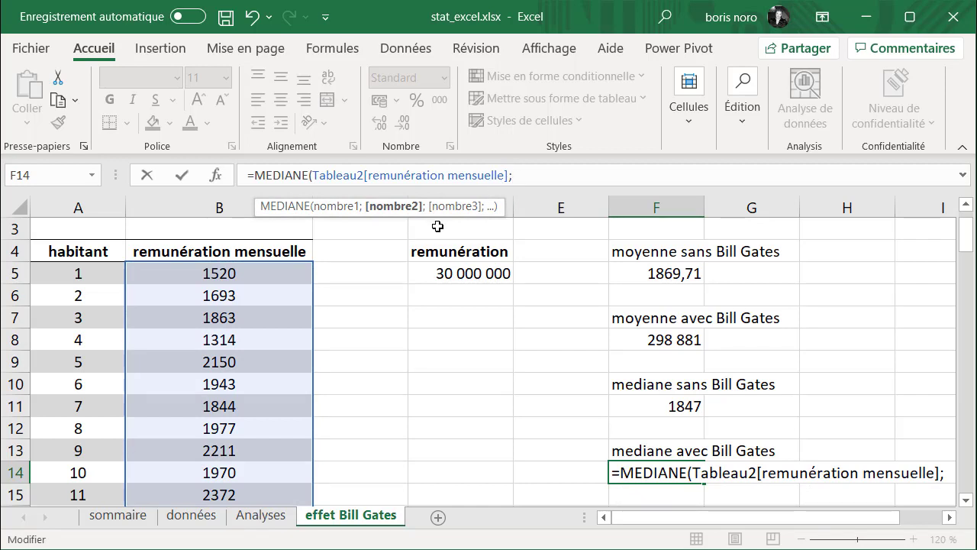
{"action": "left_click", "coordinate": [443, 278]}
{"action": "key", "text": "Return"}
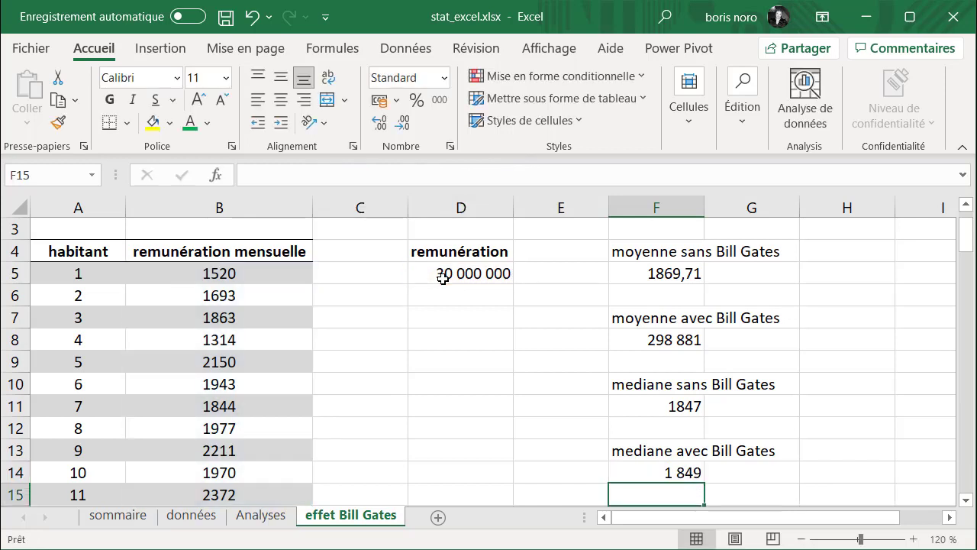
Compare the F14 median (1 849) with the median without Bill Gates and the mean including D5.
{"action": "left_click", "coordinate": [692, 473]}
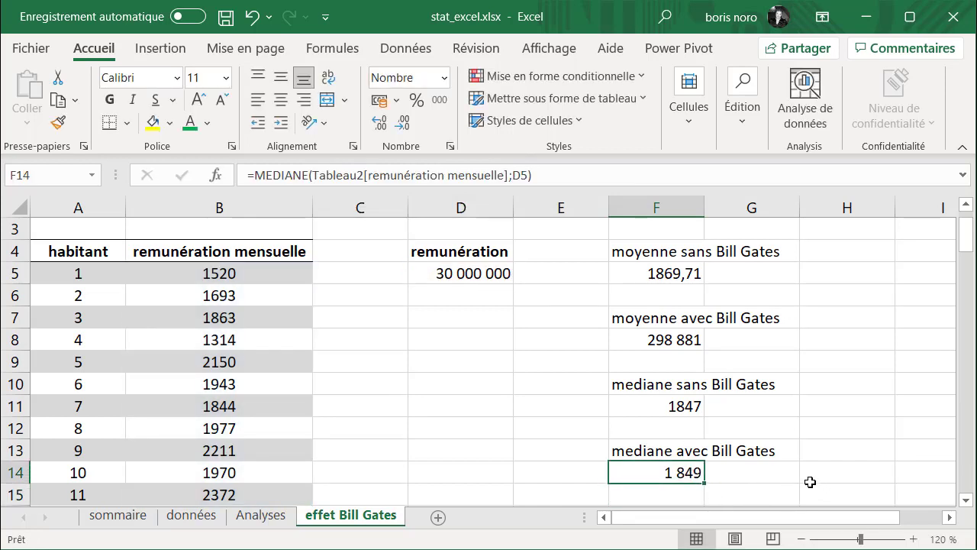
{"action": "left_click", "coordinate": [624, 406]}
{"action": "left_click", "coordinate": [552, 459]}
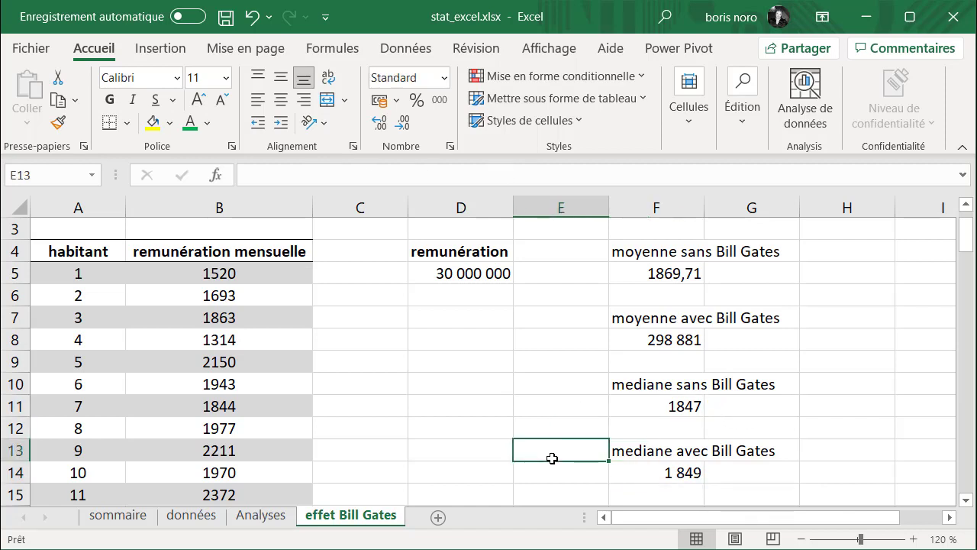
{"action": "left_click", "coordinate": [692, 340]}
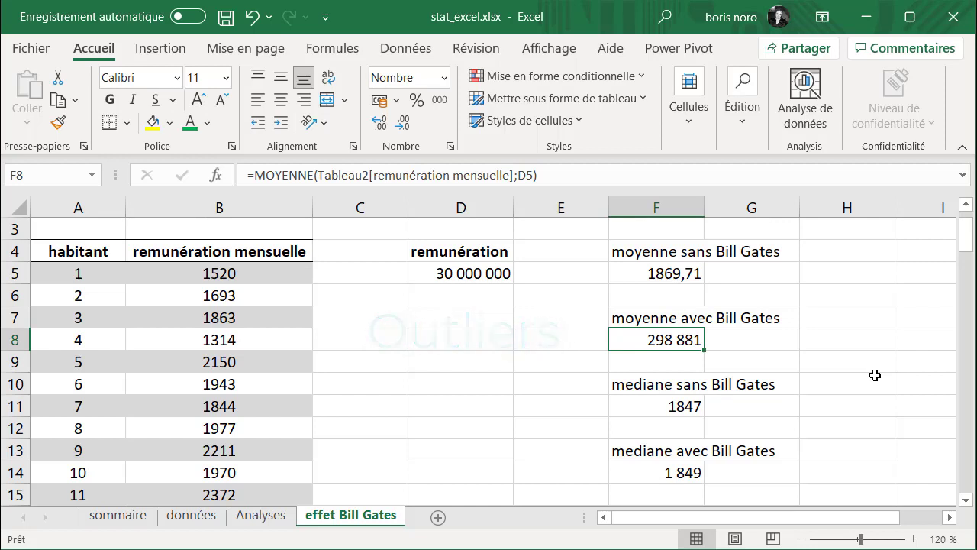
{"action": "left_click", "coordinate": [697, 473]}
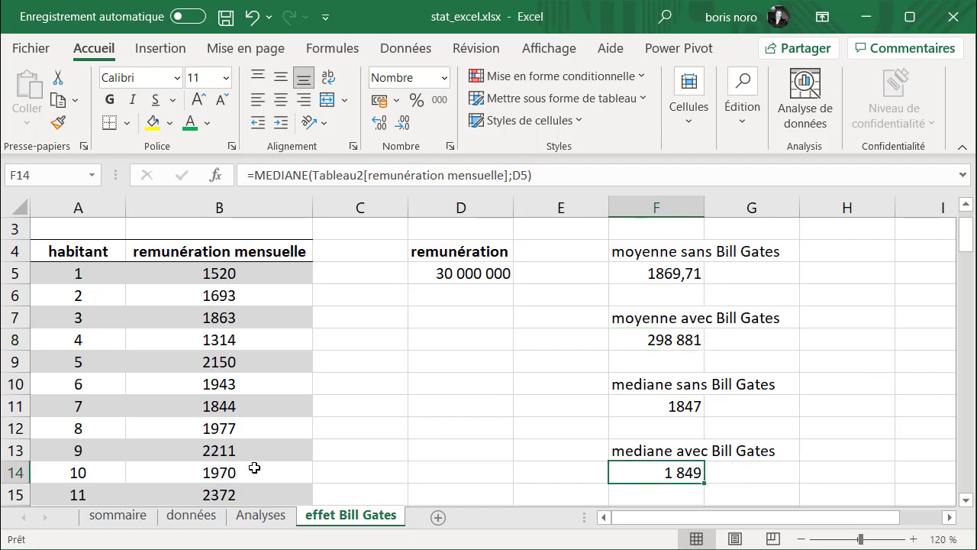
On the Analyses sheet, inspect the exact Developpé couché mean in G4 and median in G6.
{"action": "left_click", "coordinate": [253, 516]}
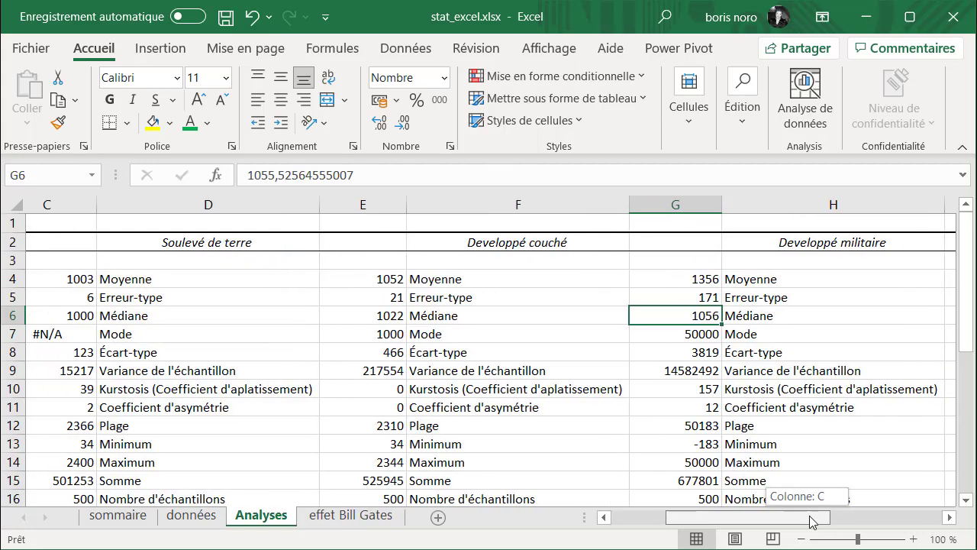
{"action": "left_click_drag", "start_coordinate": [797, 518], "coordinate": [787, 518]}
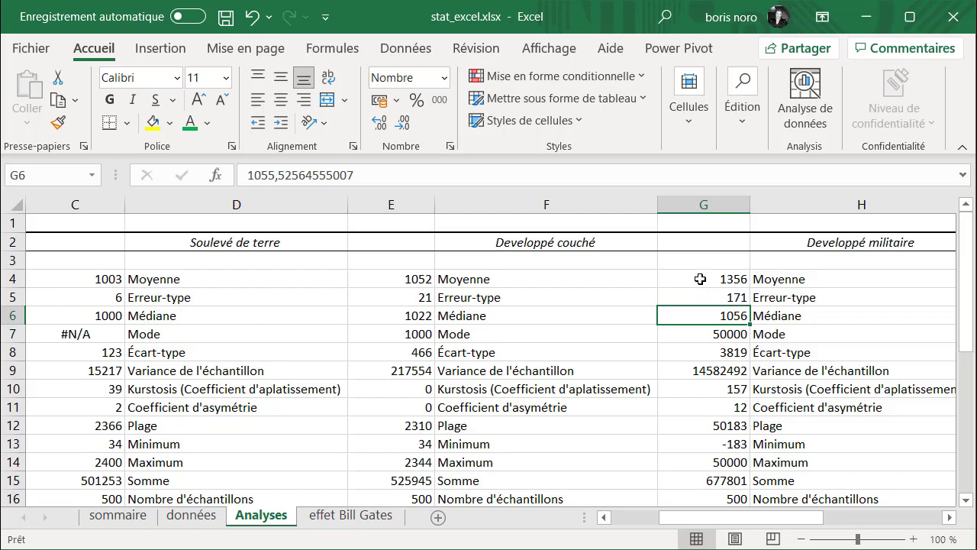
{"action": "left_click", "coordinate": [701, 279]}
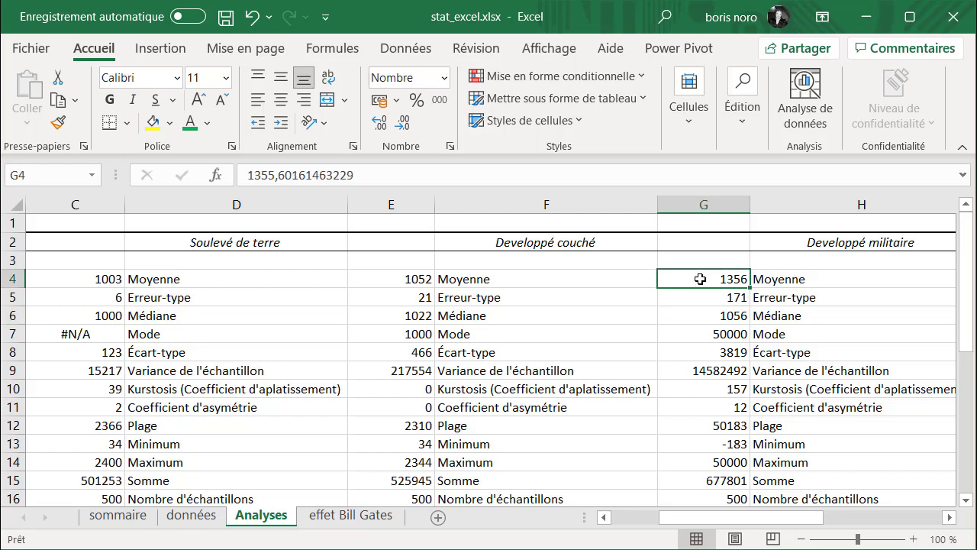
{"action": "left_click", "coordinate": [699, 319]}
Scroll and zoom to show the Developpé couché and Curl Biceps histograms below the statistics table.
{"action": "left_click_drag", "start_coordinate": [967, 340], "coordinate": [967, 397]}
{"action": "scroll", "coordinate": [598, 466], "scroll_direction": "up", "scroll_amount": 4, "text": "ctrl"}
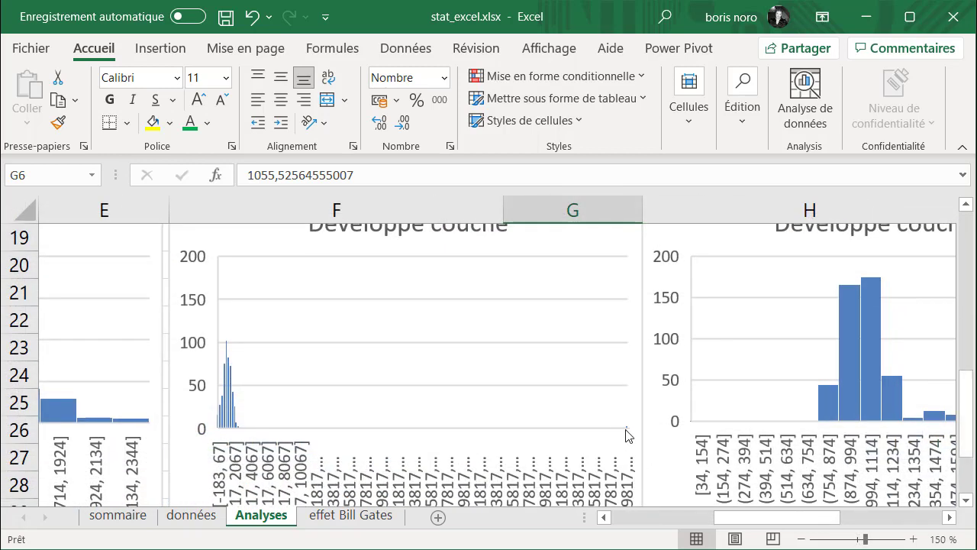
{"action": "mouse_move", "coordinate": [626, 434]}
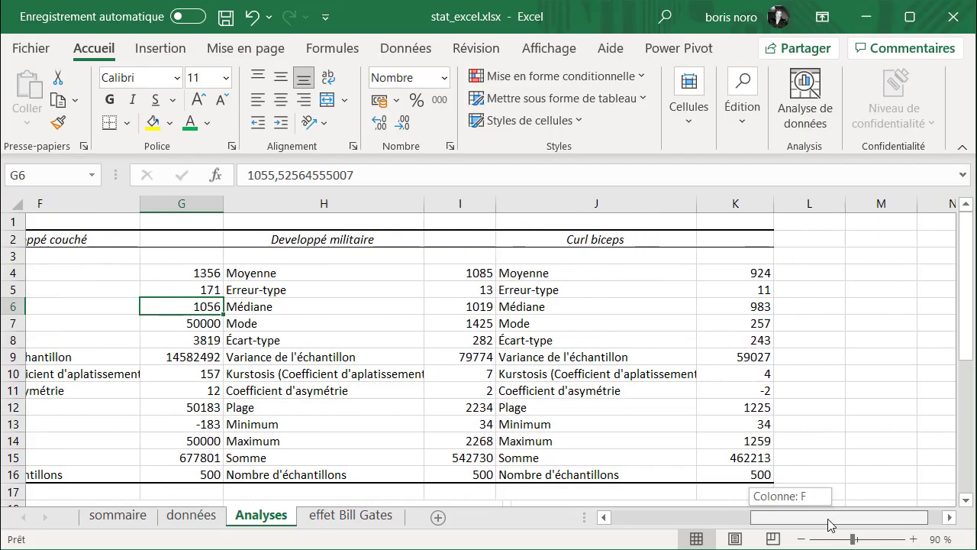
{"action": "left_click_drag", "start_coordinate": [829, 523], "coordinate": [817, 526]}
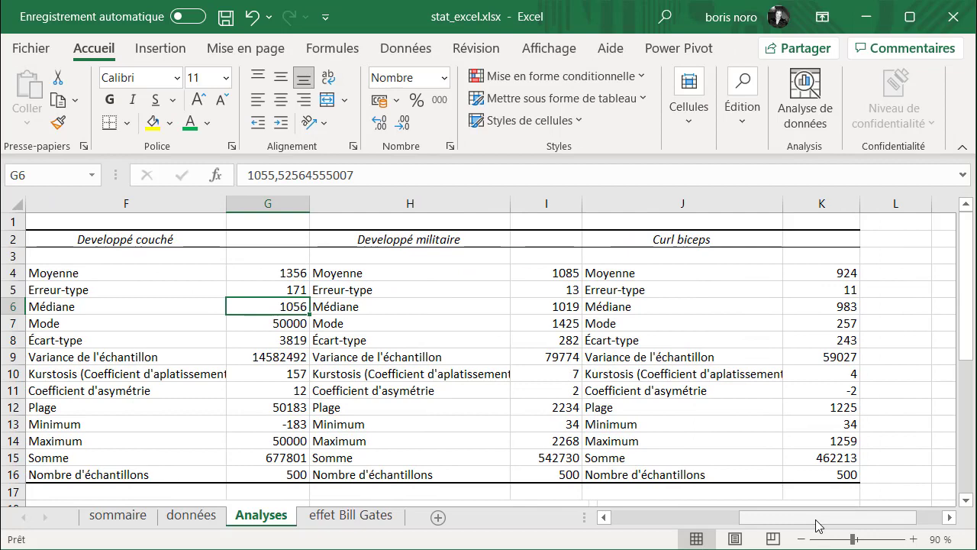
{"action": "left_click_drag", "start_coordinate": [973, 287], "coordinate": [972, 287]}
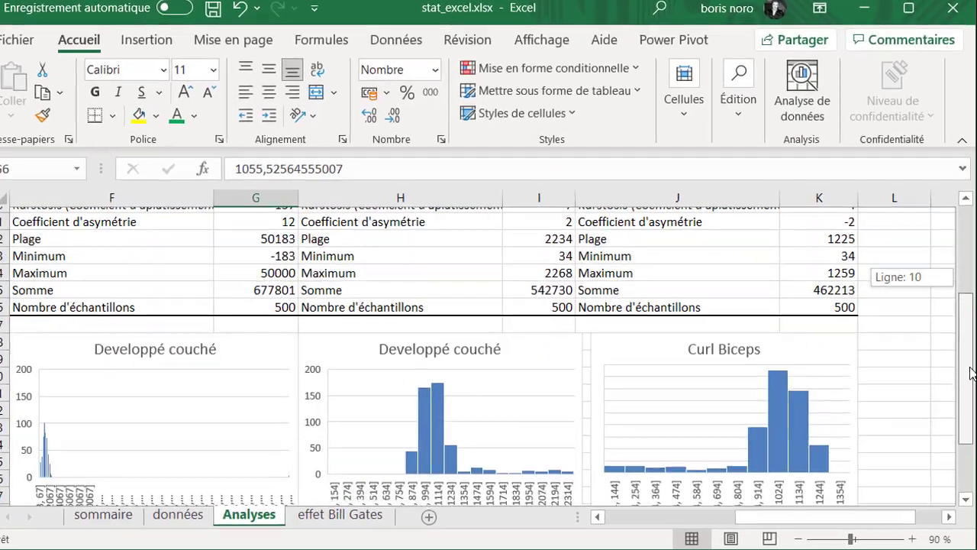
{"action": "left_click_drag", "start_coordinate": [972, 287], "coordinate": [972, 374]}
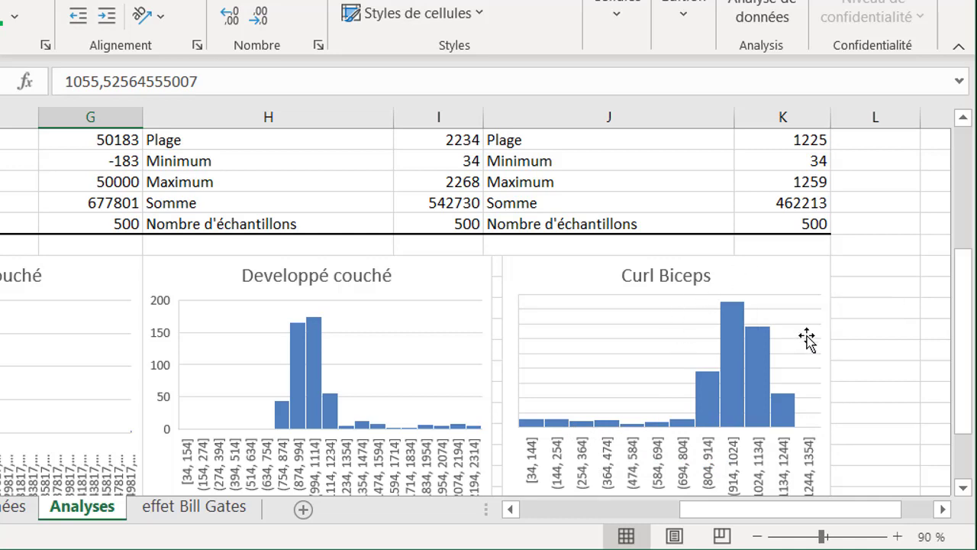
{"action": "left_click_drag", "start_coordinate": [966, 413], "coordinate": [971, 348]}
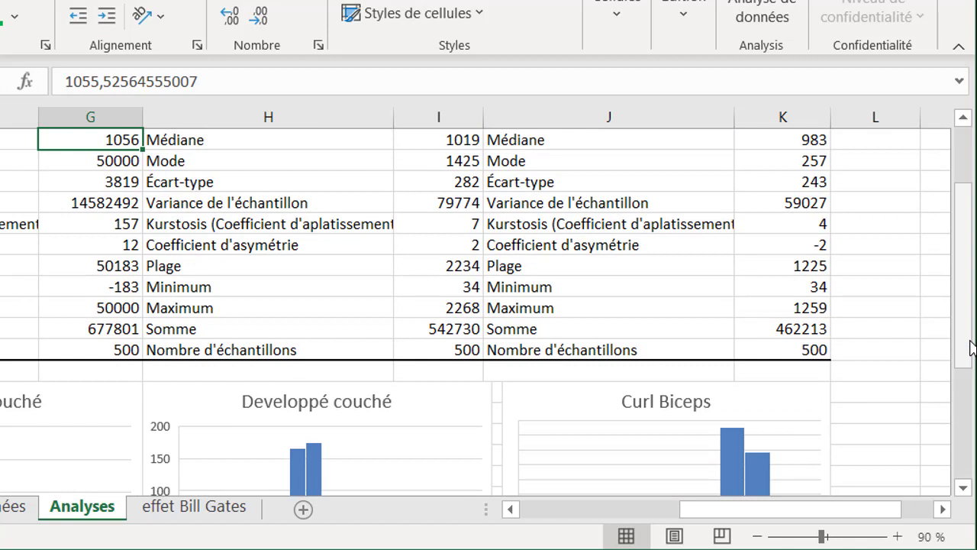
{"action": "left_click", "coordinate": [205, 245]}
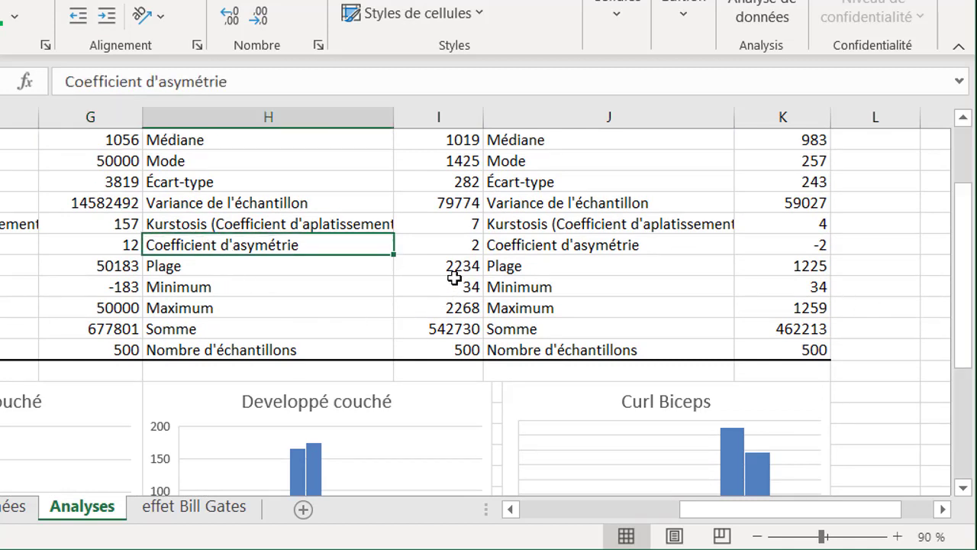
{"action": "left_click", "coordinate": [451, 243]}
{"action": "scroll", "coordinate": [666, 365], "scroll_direction": "down", "scroll_amount": 2}
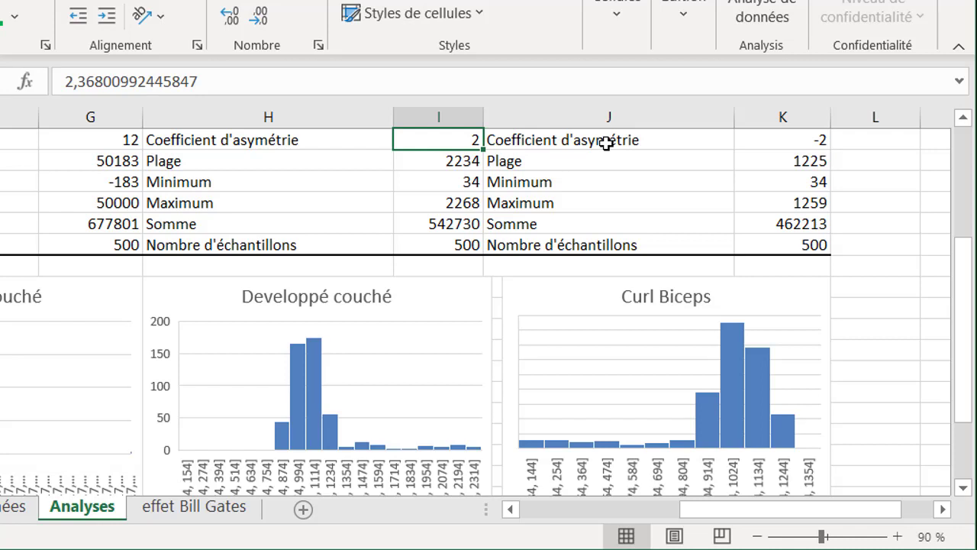
{"action": "left_click", "coordinate": [606, 142]}
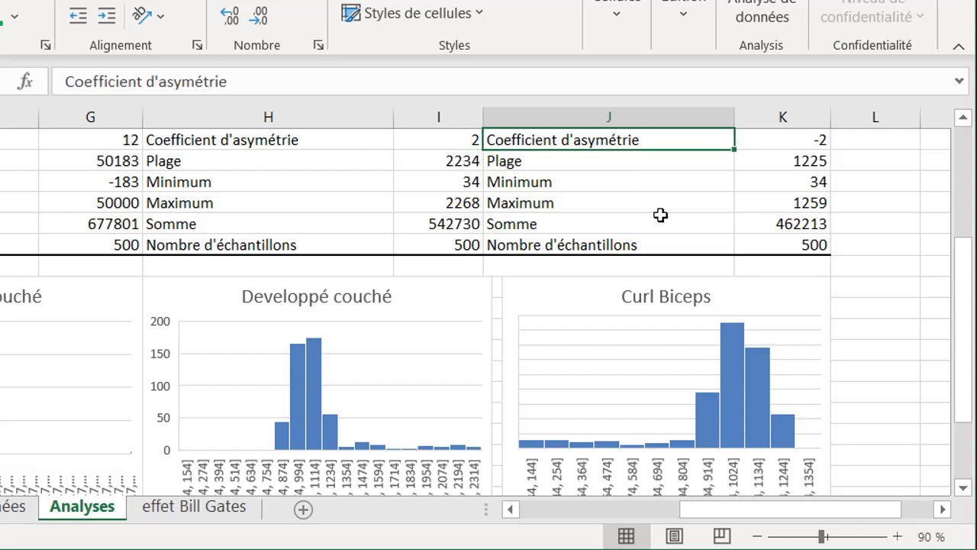
{"action": "left_click", "coordinate": [800, 138]}
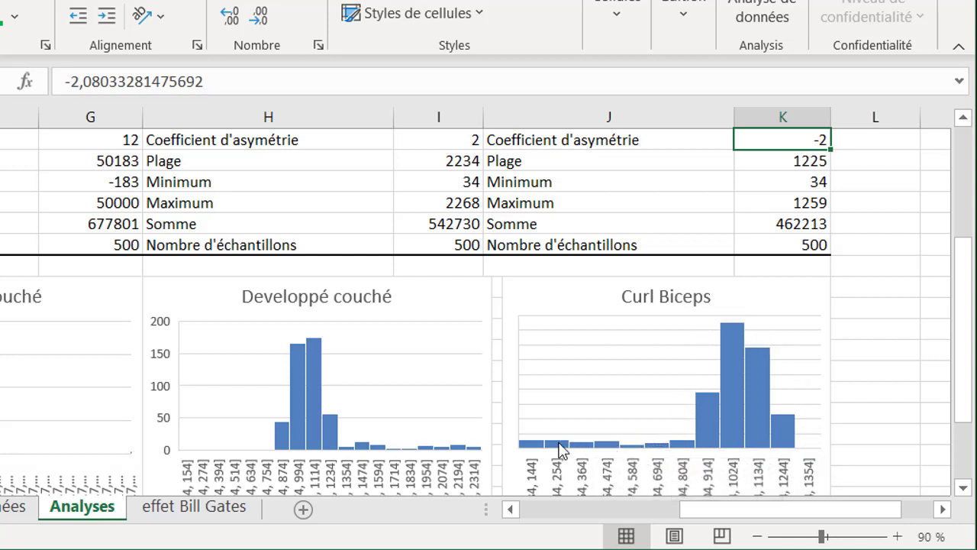
{"action": "left_click_drag", "start_coordinate": [966, 300], "coordinate": [964, 225]}
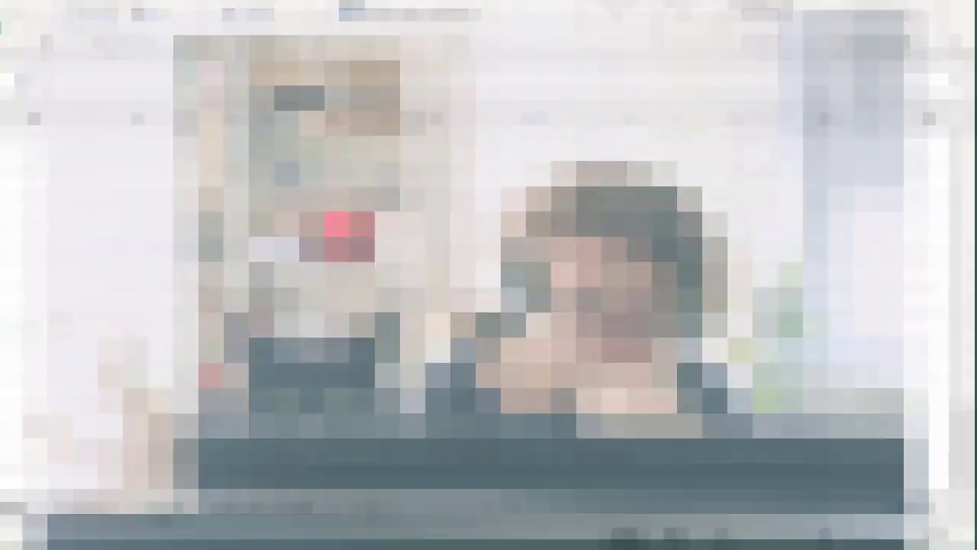